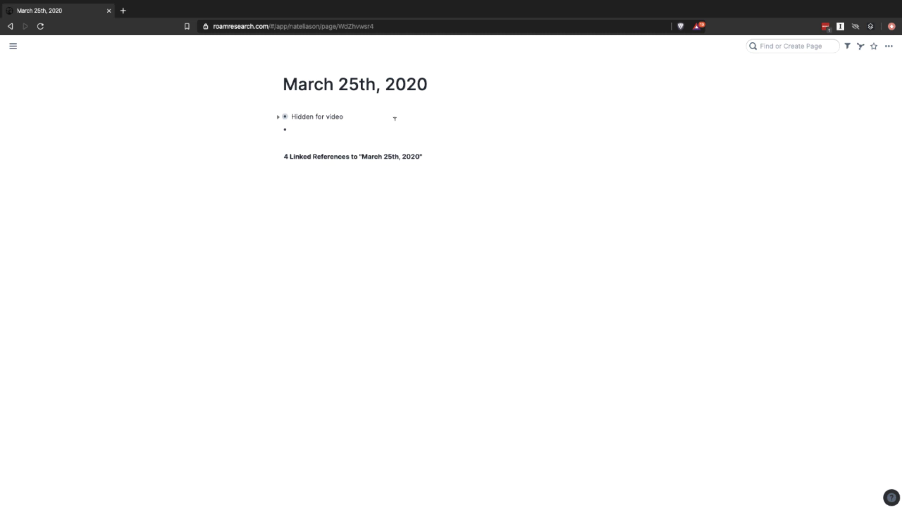
- Add a bullet reading 'Working on the Why Roam? Video' to the March 25th, 2020 note
type("Working on the Why Roam? Video")
key("Return")
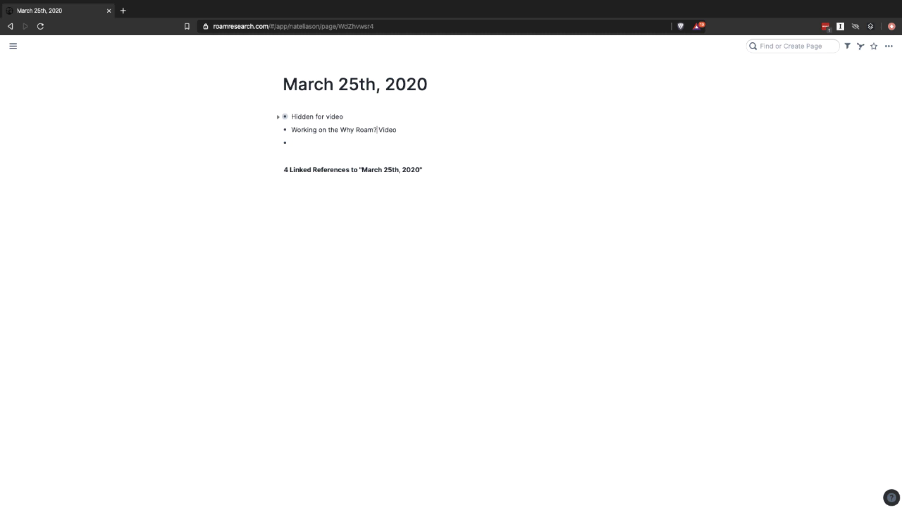
- Replace the plain 'Why Roam?' text with a [[Why Roam Video]] page link
left_click(377, 129)
key("BackSpace")
key("BackSpace")
key("BackSpace")
key("BackSpace")
key("BackSpace")
key("BackSpace")
key("BackSpace")
key("BackSpace")
key("BackSpace")
type("[[Wh")
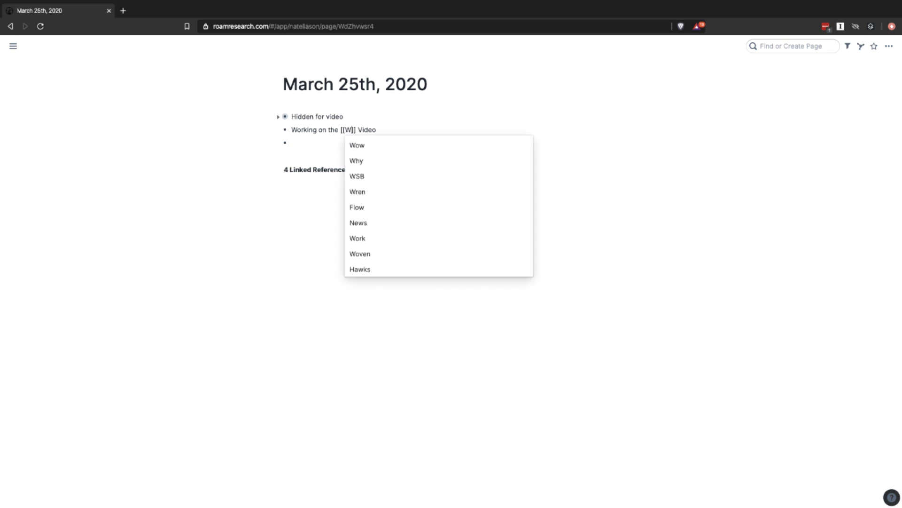
type("y Roam")
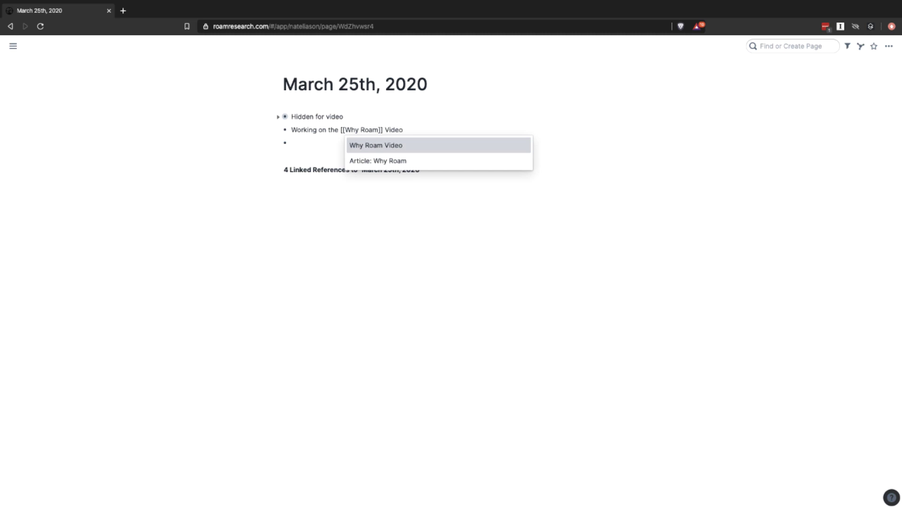
key("Return")
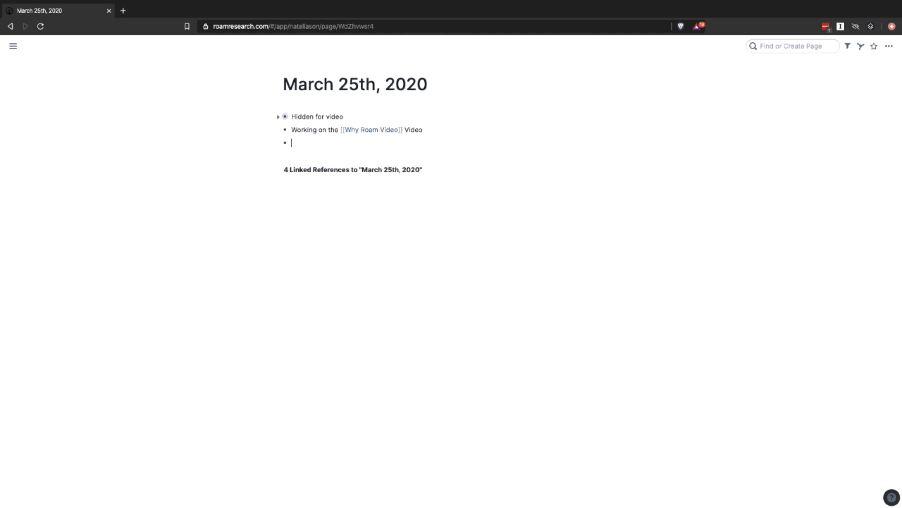
key("BackSpace")
key("BackSpace")
key("BackSpace")
key("BackSpace")
key("BackSpace")
left_click(330, 145)
left_click(366, 130)
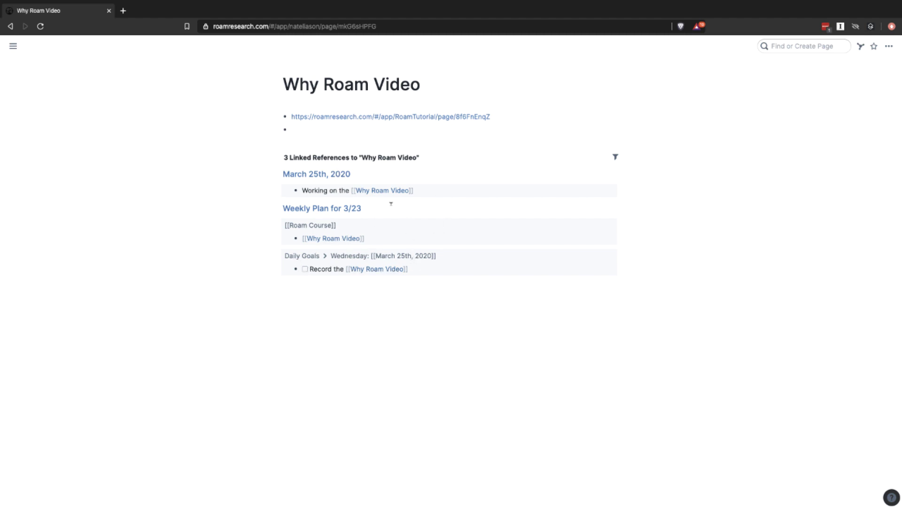
left_click(329, 174)
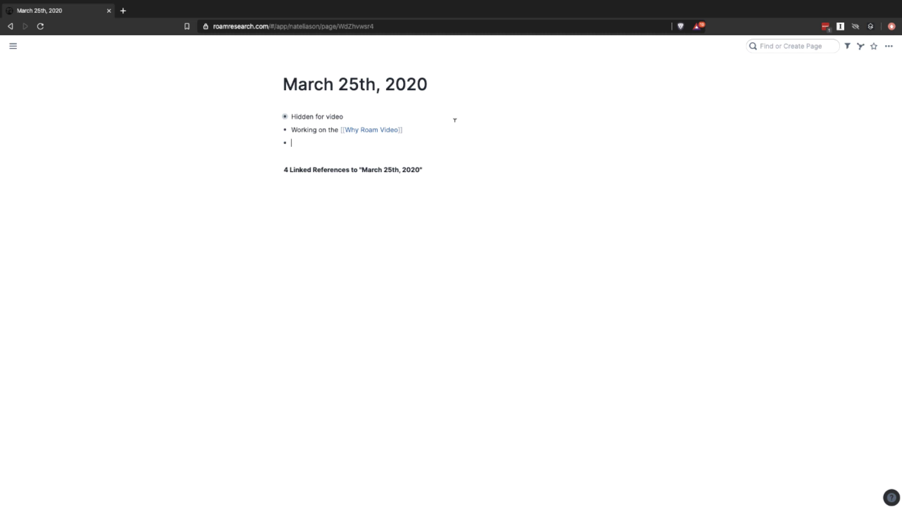
- Search for 'investing' and open the existing Investing page
key("super+u")
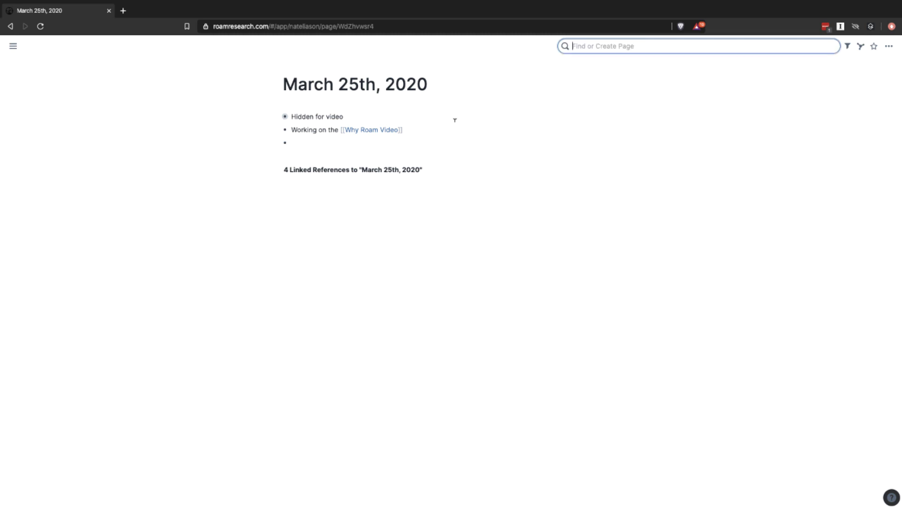
type("investing")
key("Down")
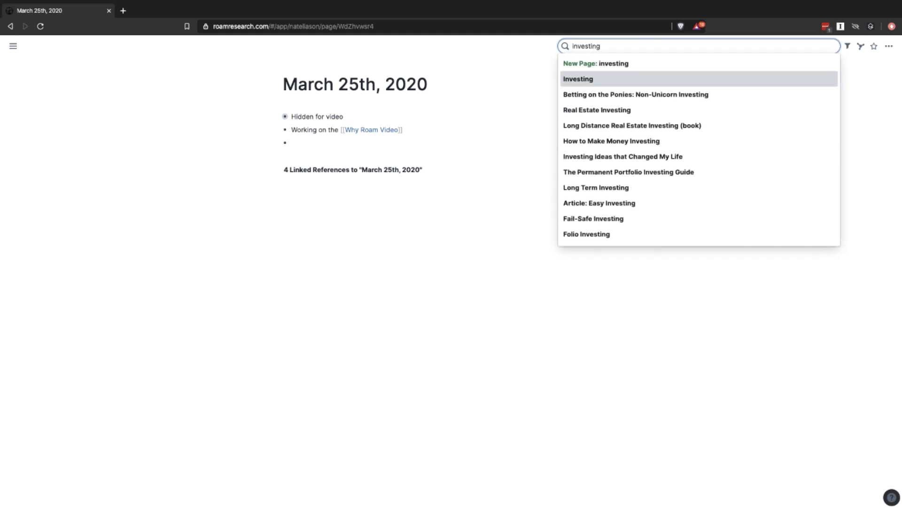
key("Return")
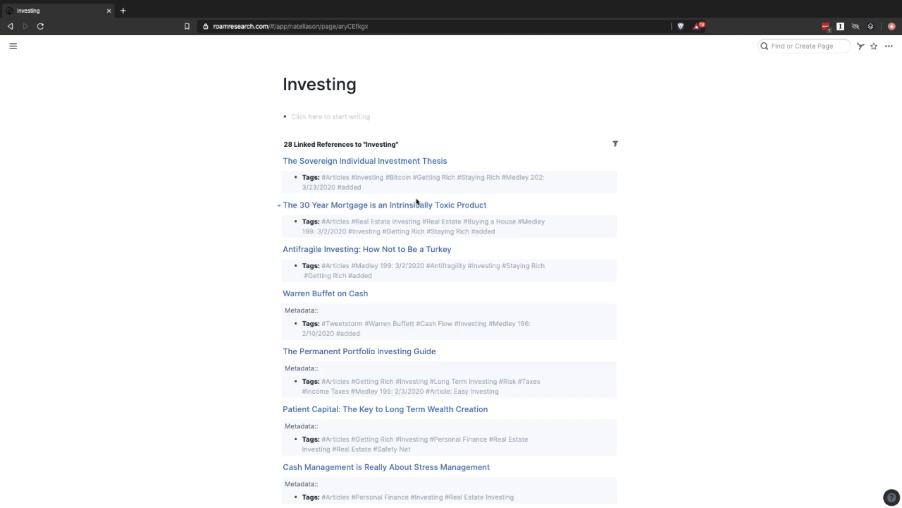
- Browse Investing's references, visit Fooled by Randomness by Nassim Taleb, then return to Investing
scroll(417, 201, "down", 1)
scroll(376, 263, "down", 1)
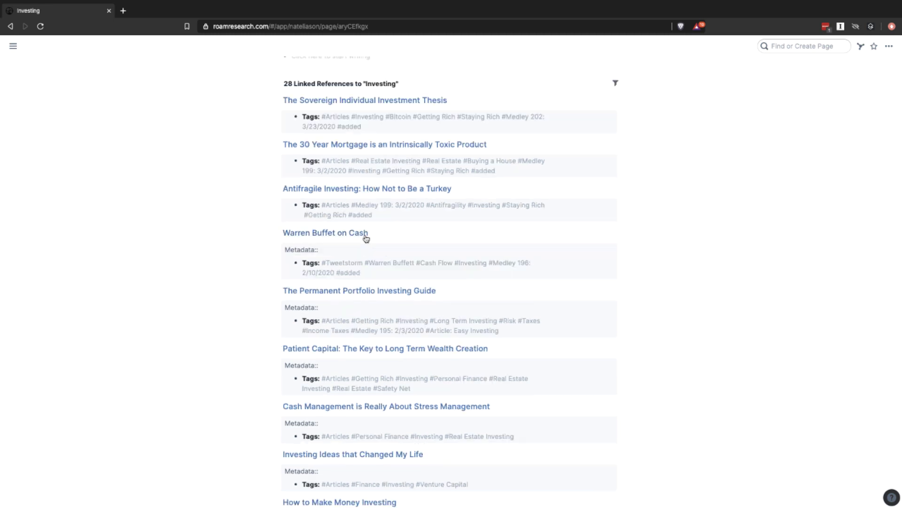
scroll(371, 271, "down", 3)
scroll(350, 291, "down", 5)
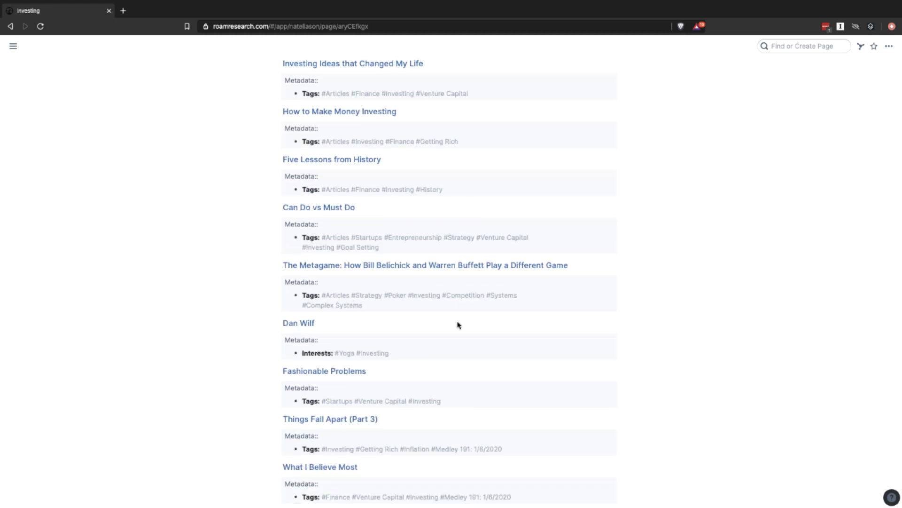
scroll(456, 324, "down", 1)
scroll(405, 346, "down", 3)
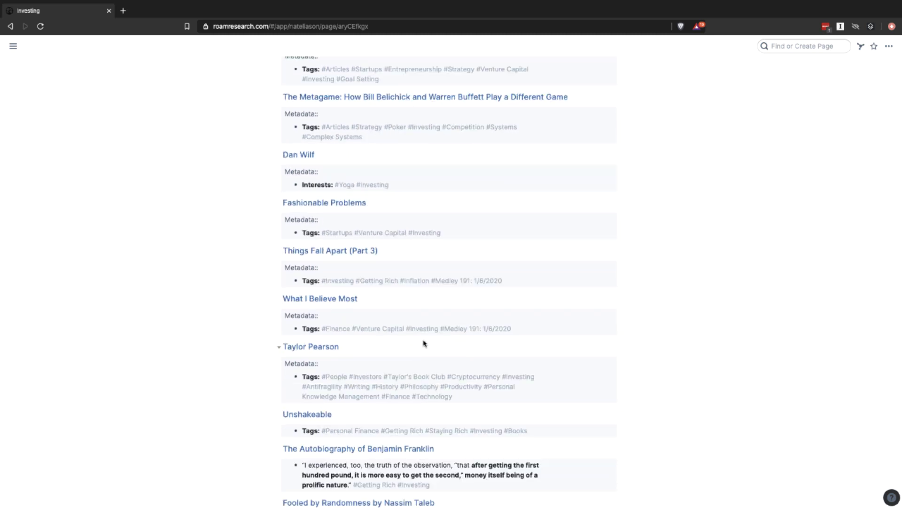
scroll(419, 343, "down", 2)
scroll(430, 358, "down", 3)
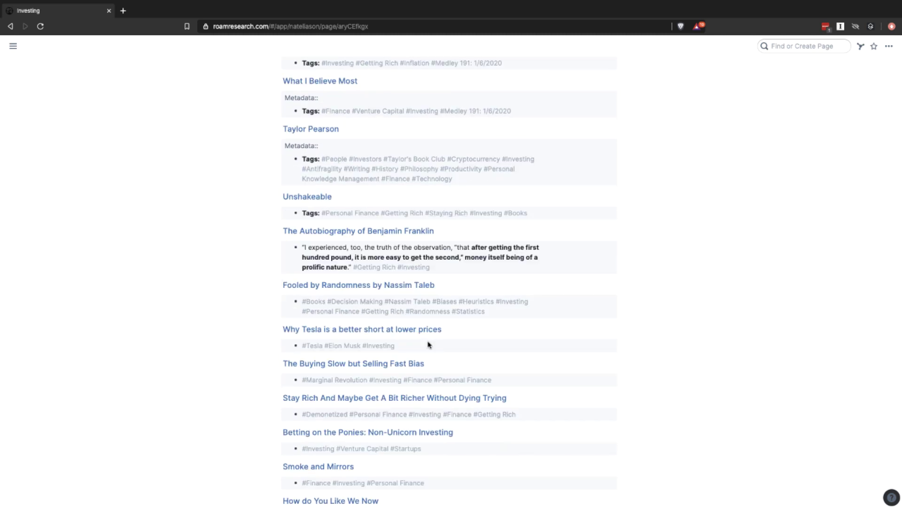
scroll(428, 336, "down", 1)
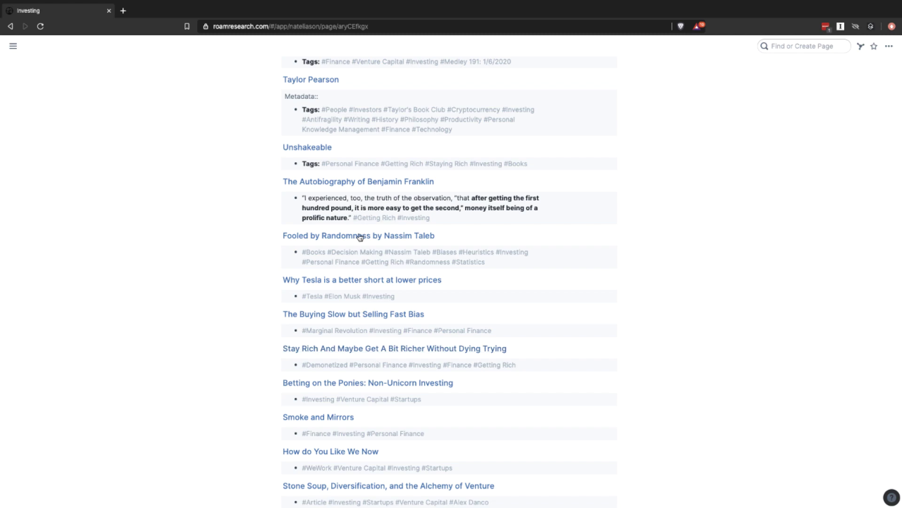
left_click(360, 237)
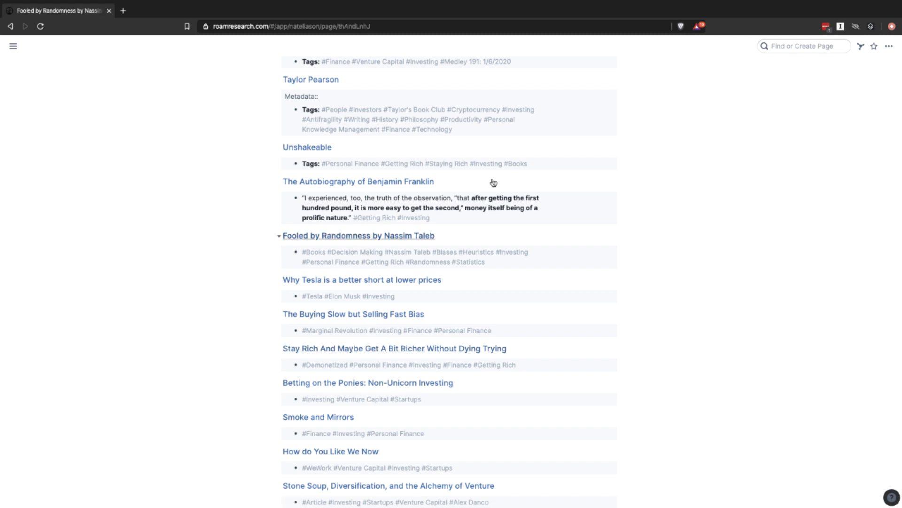
scroll(468, 200, "up", 10)
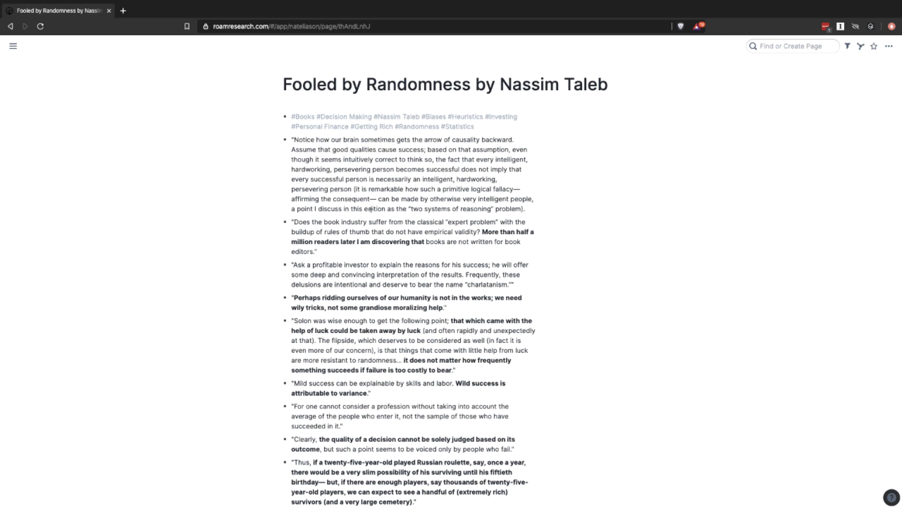
key("alt+Left")
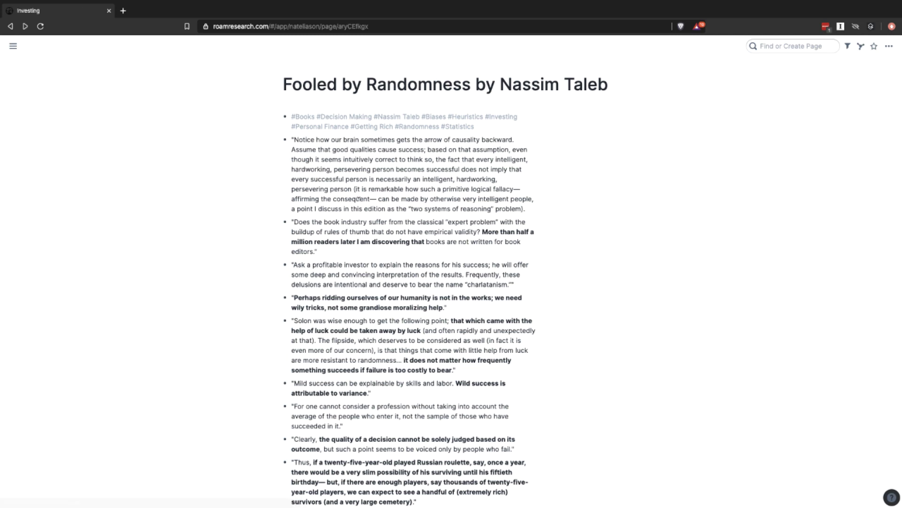
- Read The Permanent Portfolio Investing Guide page, then follow its [[Permanent Portfolio]] link
left_click(338, 352)
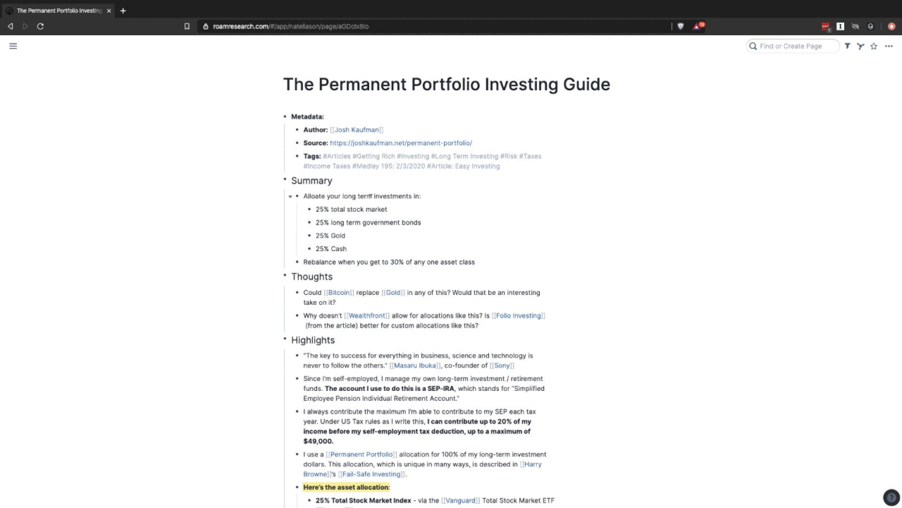
scroll(371, 196, "down", 3)
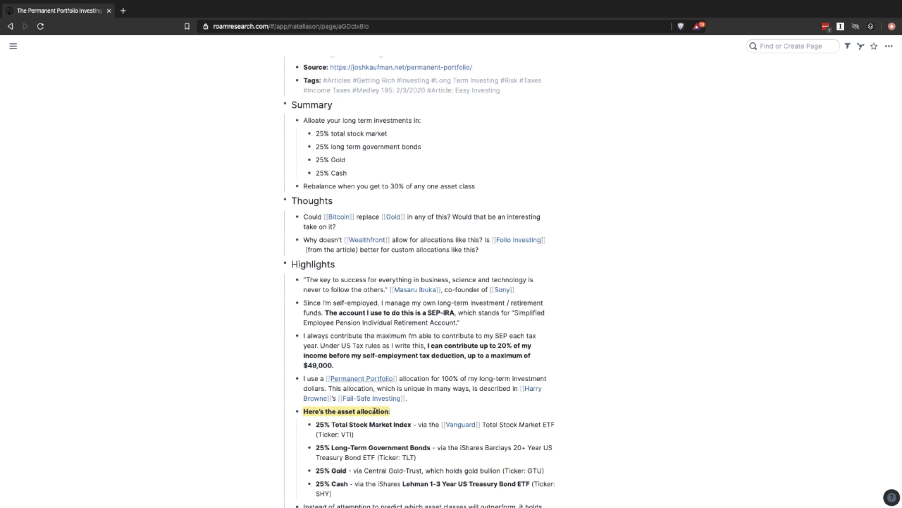
scroll(357, 360, "down", 5)
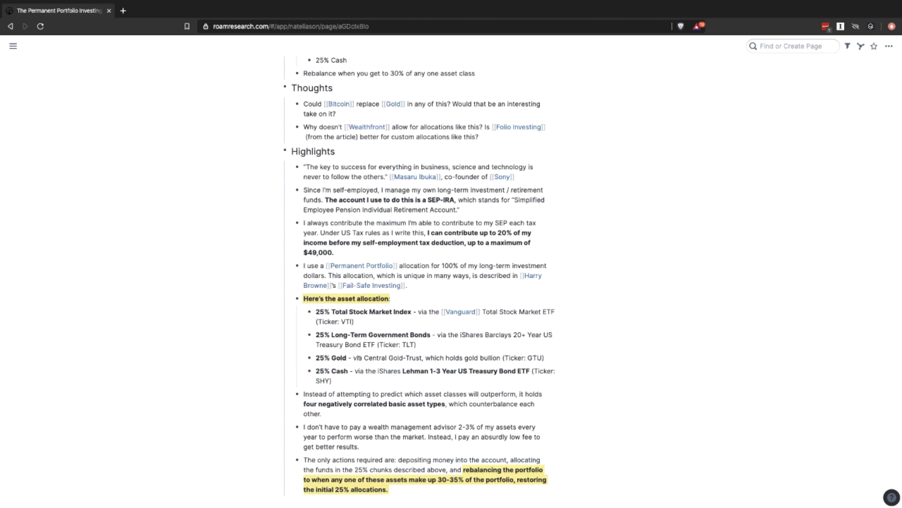
scroll(426, 280, "down", 3)
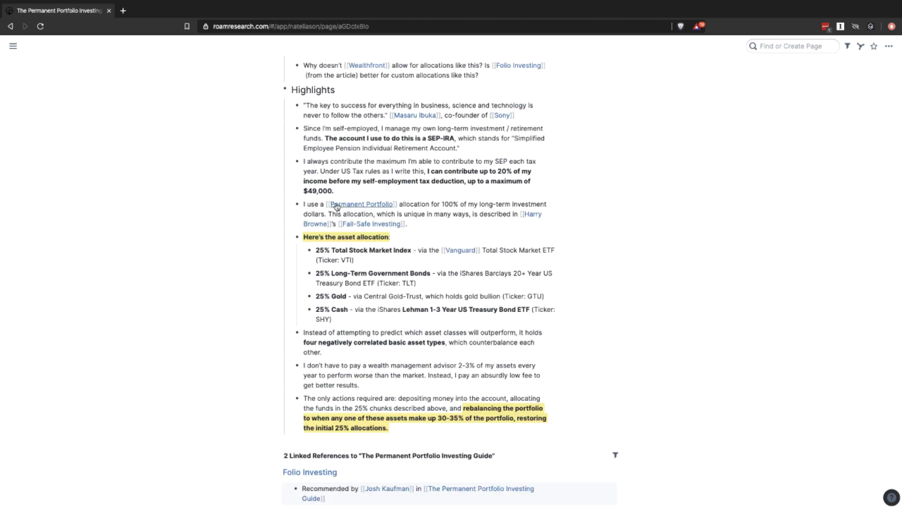
scroll(377, 381, "up", 5)
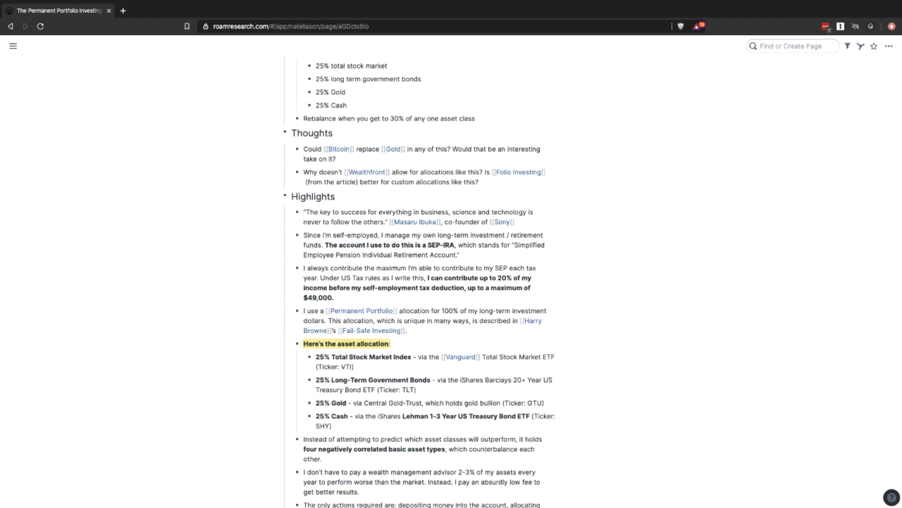
left_click(363, 311)
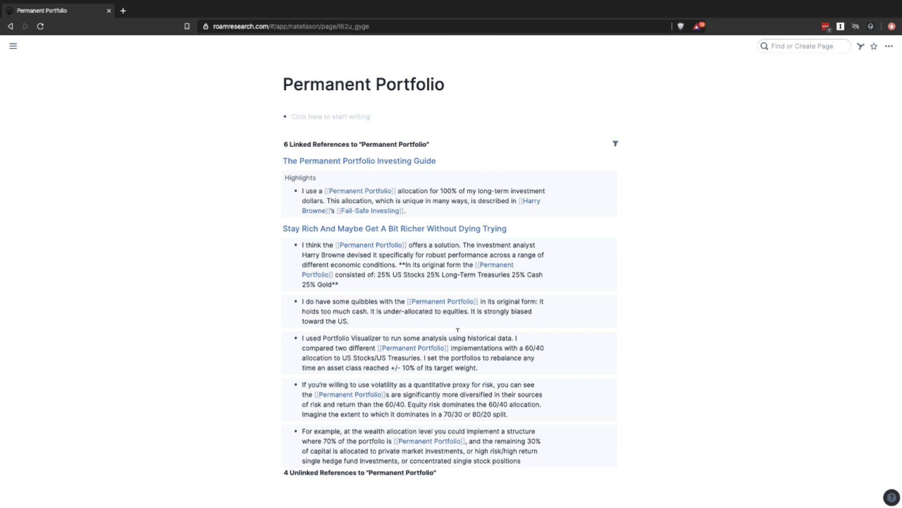
- Go from the Stay Rich article through #Demonetized to the How to Make Money Investing page
left_click(364, 230)
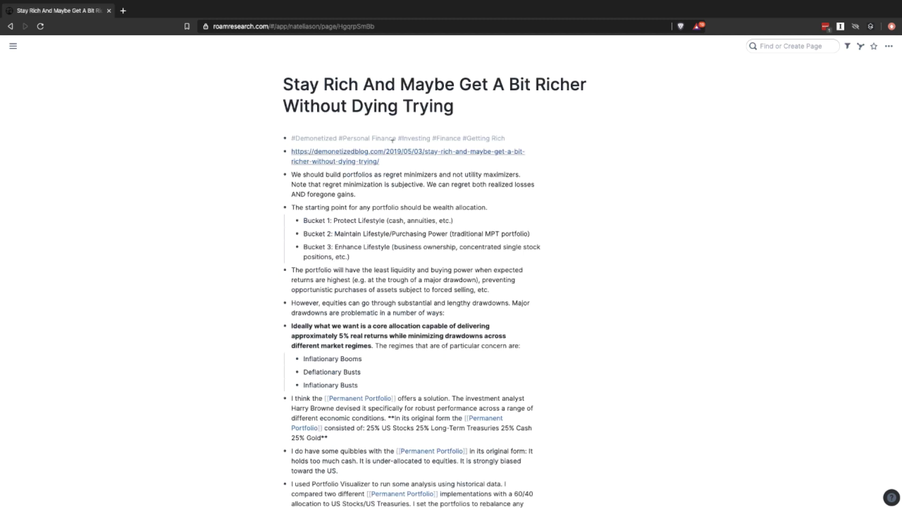
scroll(355, 196, "down", 4)
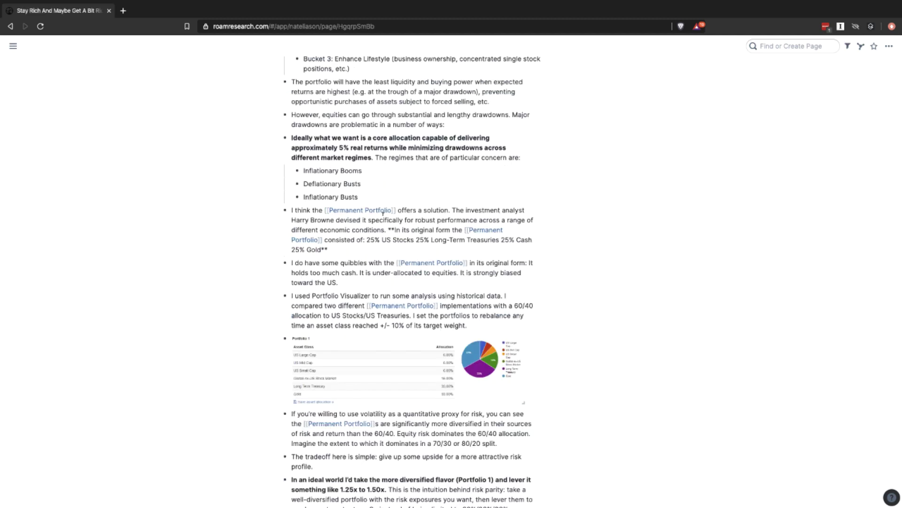
scroll(354, 195, "down", 4)
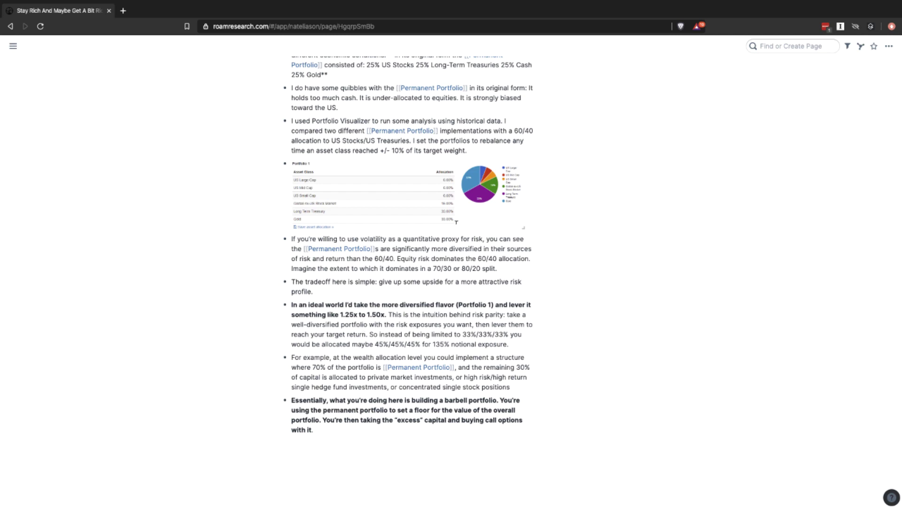
scroll(449, 208, "up", 8)
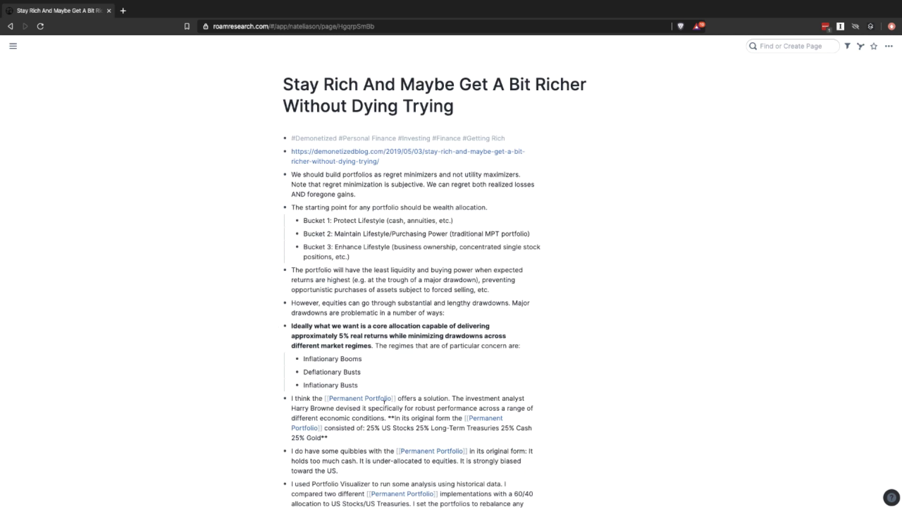
left_click(309, 139)
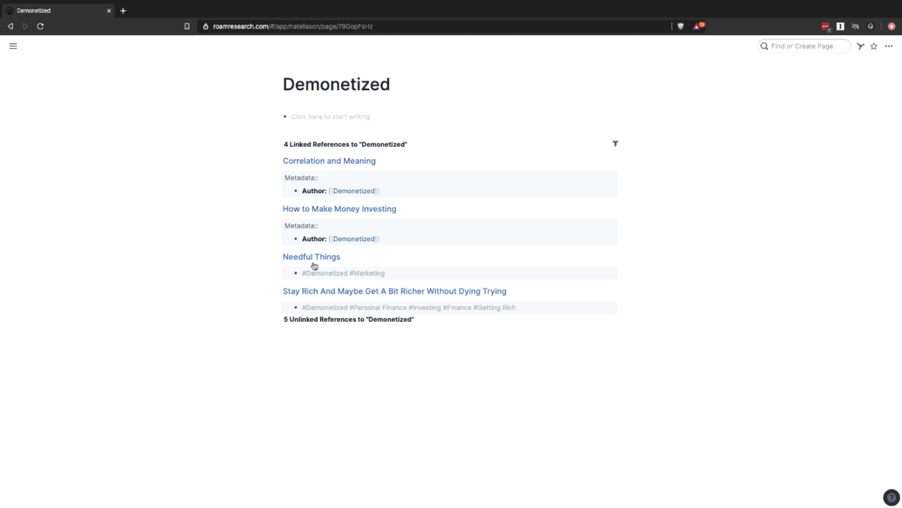
left_click(312, 210)
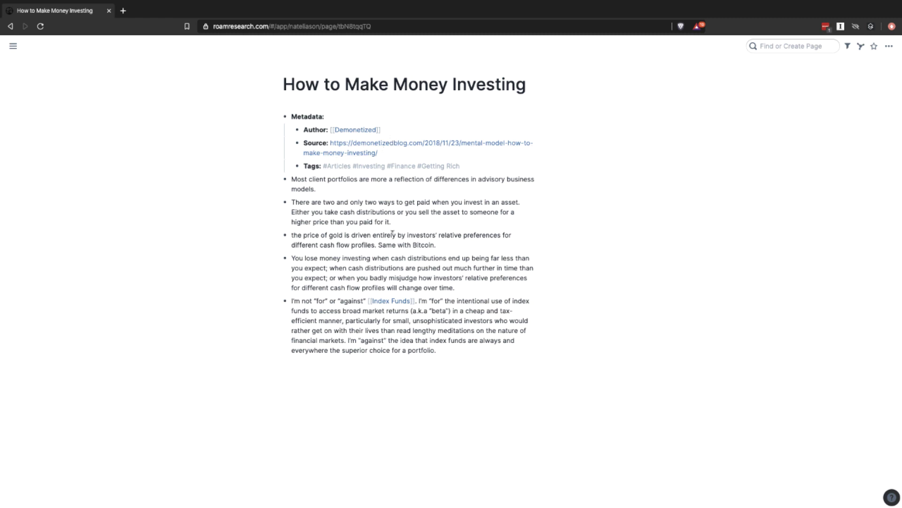
left_click(395, 166)
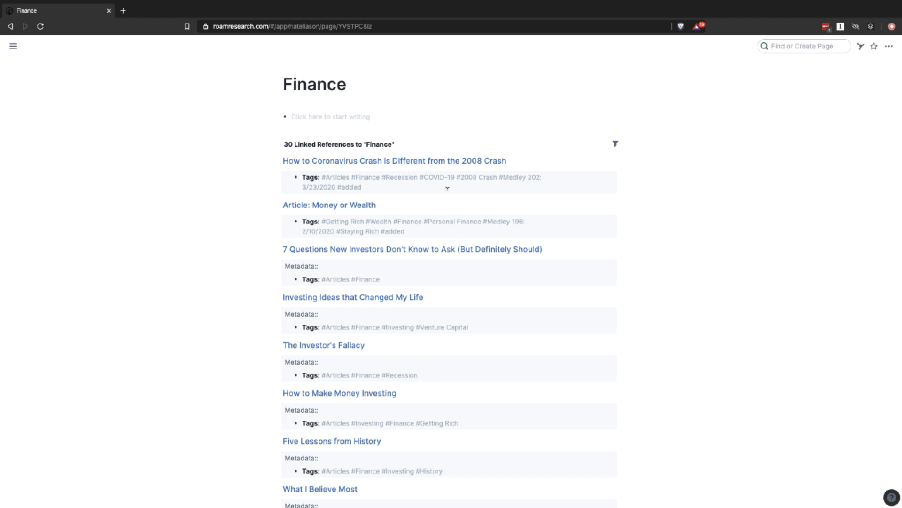
- Visit the coronavirus crash article and #Finance tag, then jump to the Daily Notes
scroll(433, 207, "down", 3)
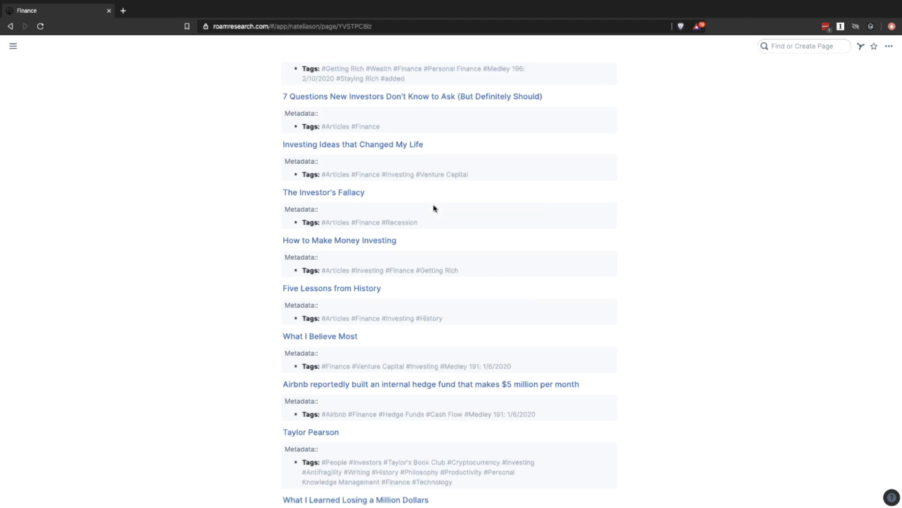
scroll(434, 208, "up", 3)
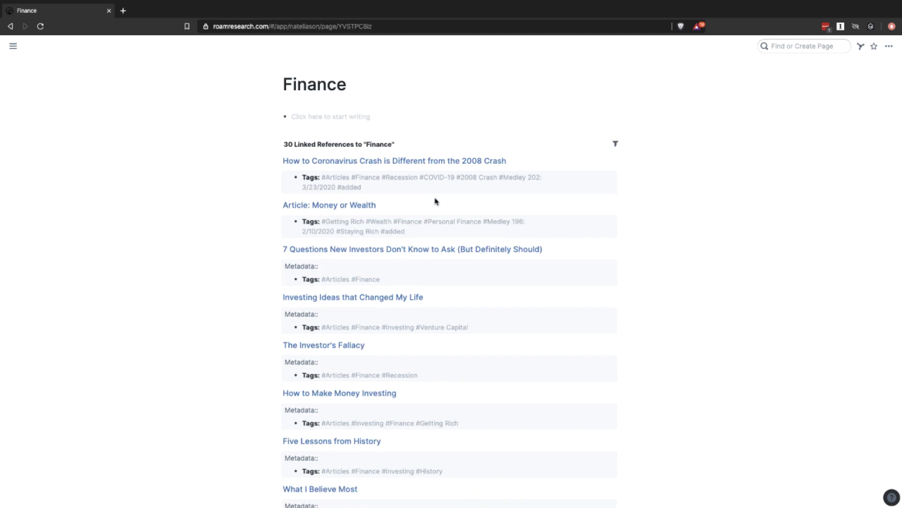
left_click(324, 160)
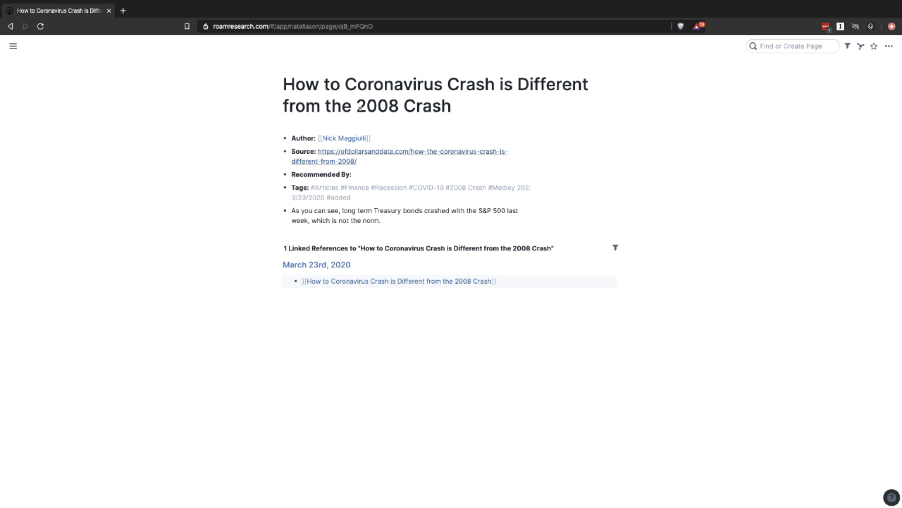
left_click(351, 188)
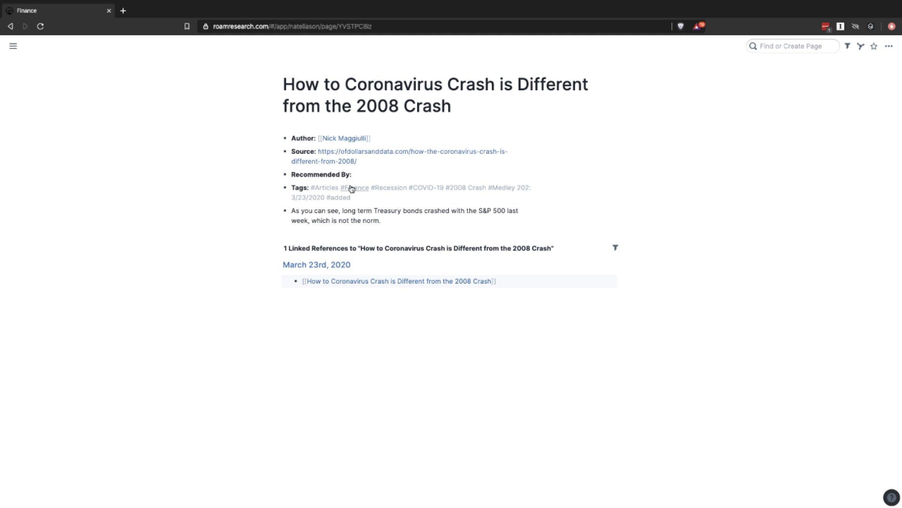
left_click(361, 162)
key("alt+shift+d")
- On the March 25th, 2020 page, add a TODO 'finish the [[Why Roam Video]]'
left_click(428, 86)
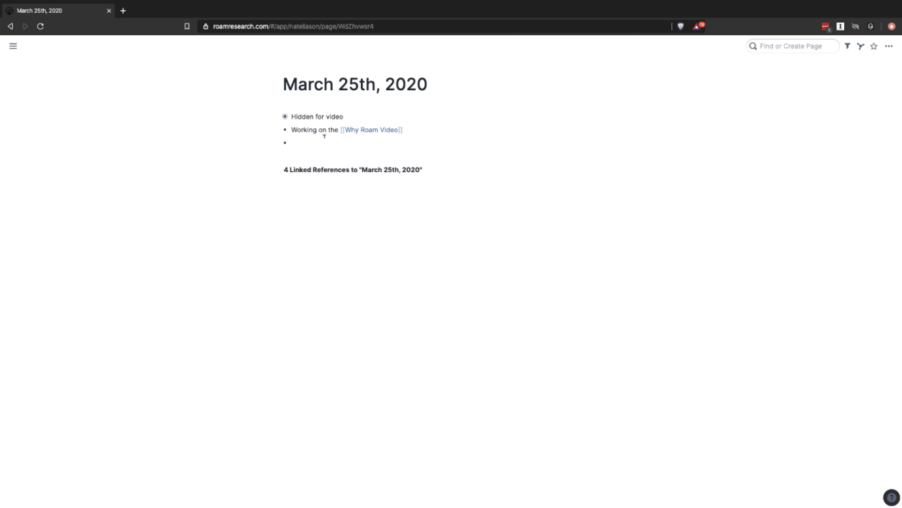
key("ctrl+Return")
type("finsih the [[W")
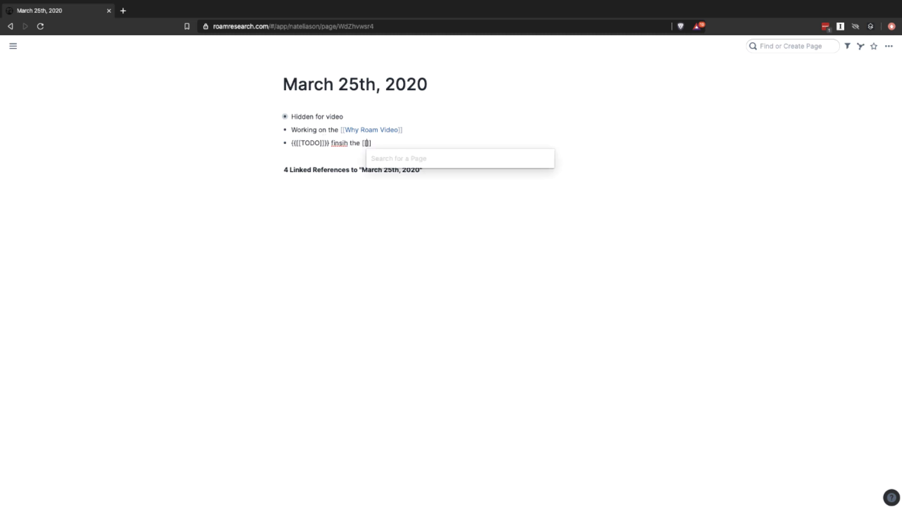
type("hy ro")
key("Return")
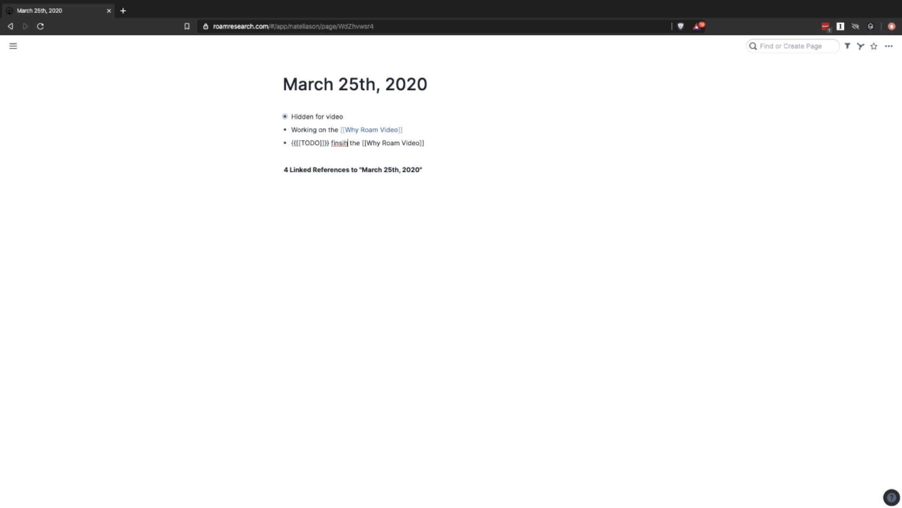
key("BackSpace")
key("BackSpace")
type("h")
key("Return")
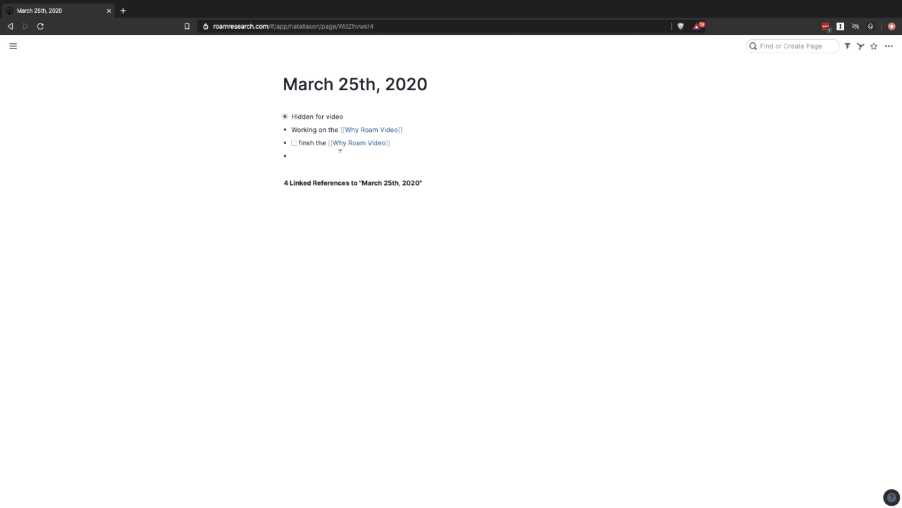
left_click(370, 147)
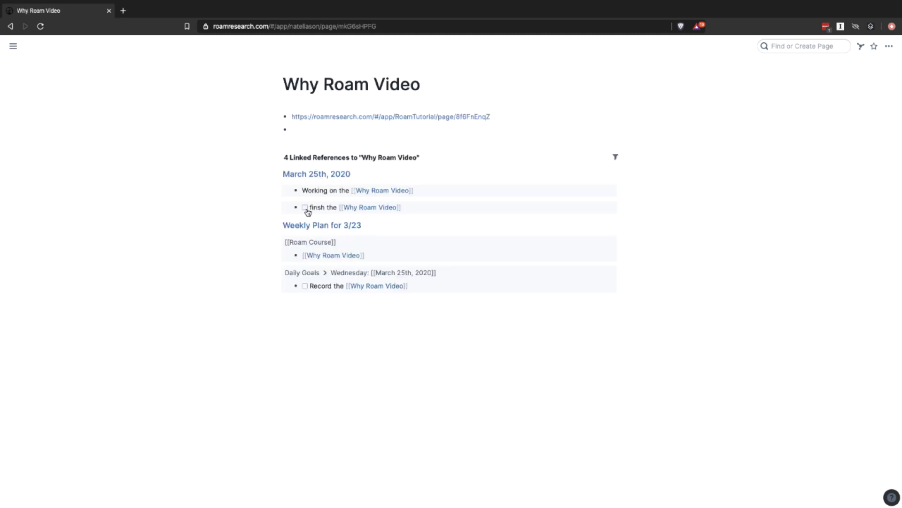
left_click(335, 177)
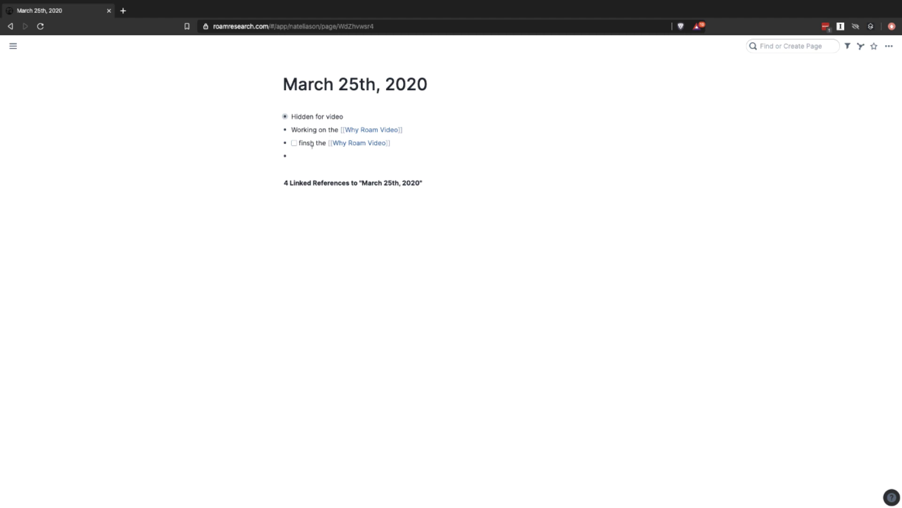
left_click(310, 143)
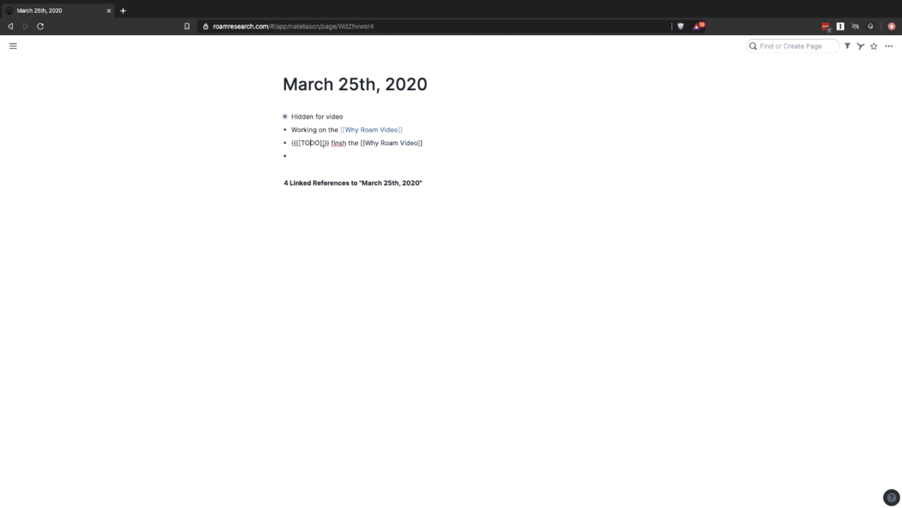
left_click(365, 152)
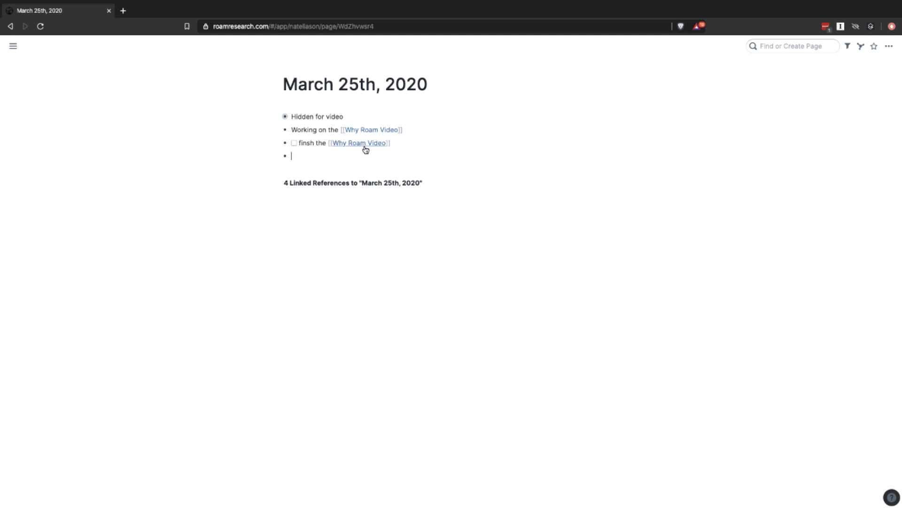
- Add a 'Finish the video' TODO linked to today's date on Why Roam Video, then return to Daily Notes
left_click(365, 143)
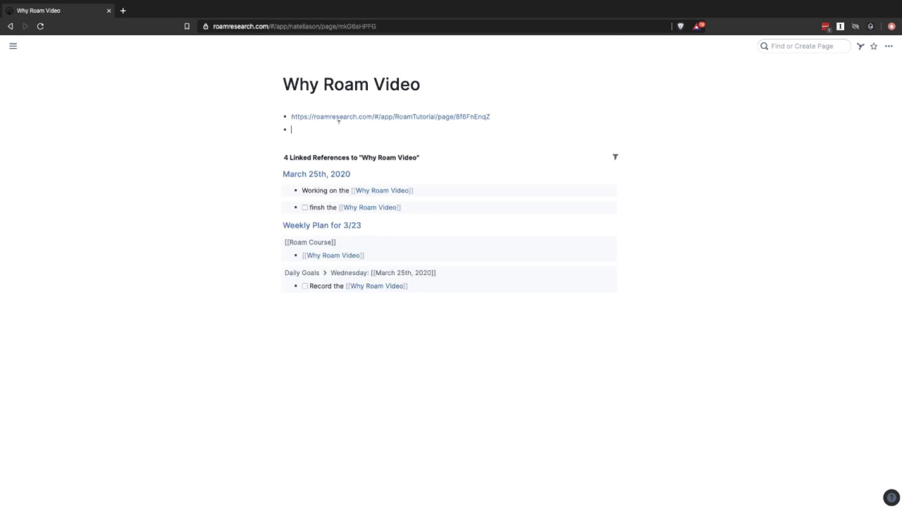
key("ctrl+Return")
type("Finish the video /toda")
key("Return")
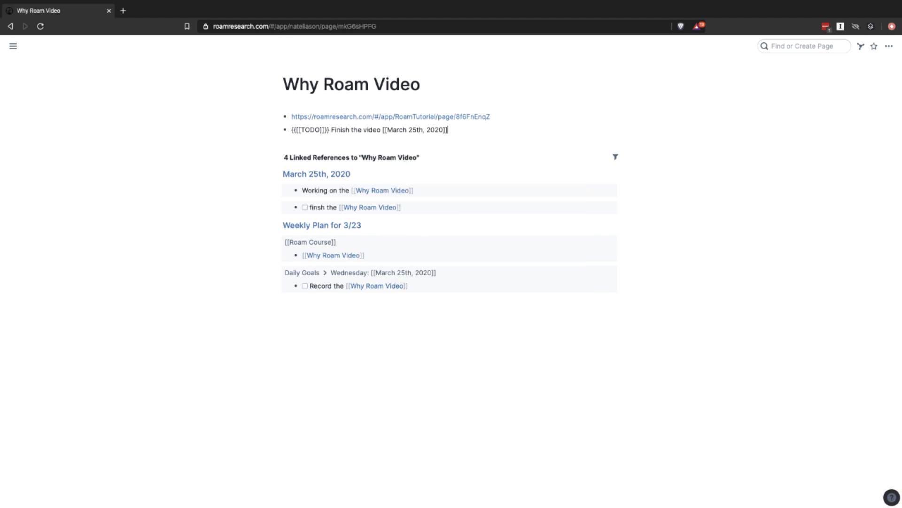
key("Return")
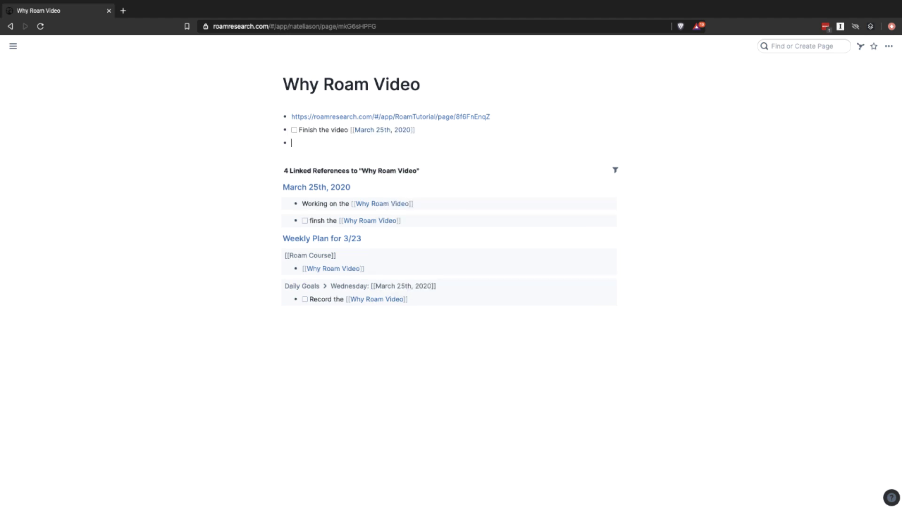
key("alt+shift+d")
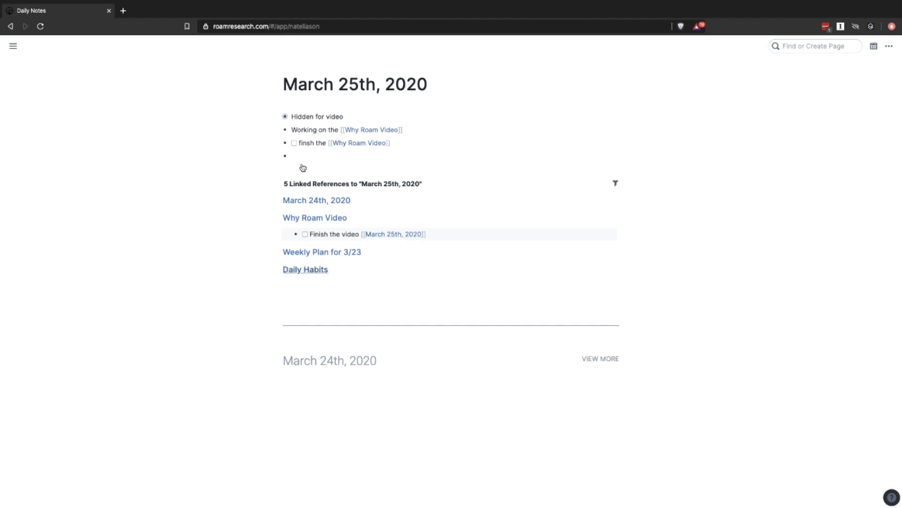
- Filter March 25th's linked references to include TODO, then return to the empty bullet
left_click(615, 184)
left_click(363, 229)
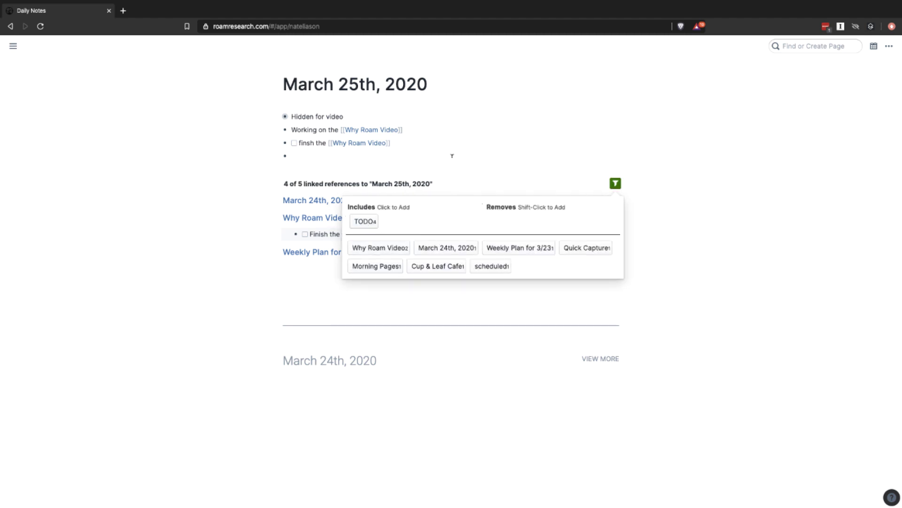
left_click(458, 156)
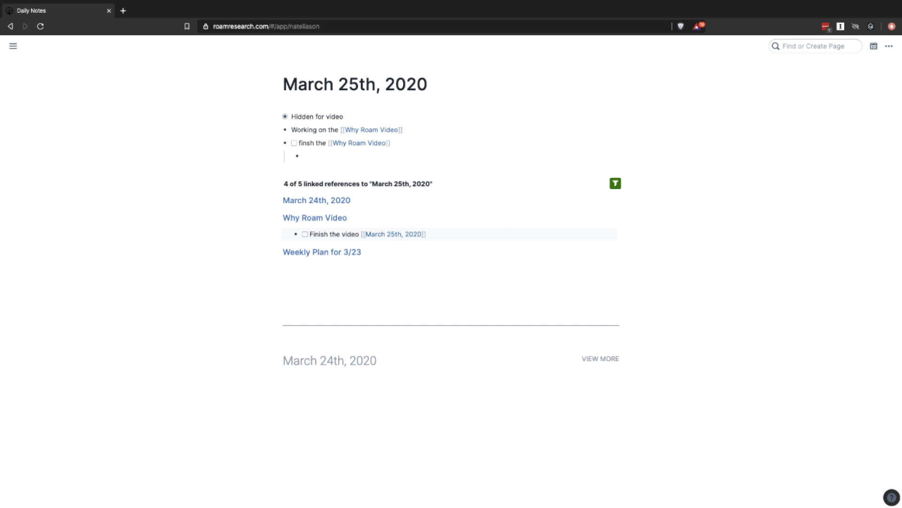
- Add a nested 'Send to' TODO linking two people's pages, then open the first person's page
type("tod")
key("BackSpace")
key("BackSpace")
key("BackSpace")
key("ctrl+Return")
type("Send to [[Conor")
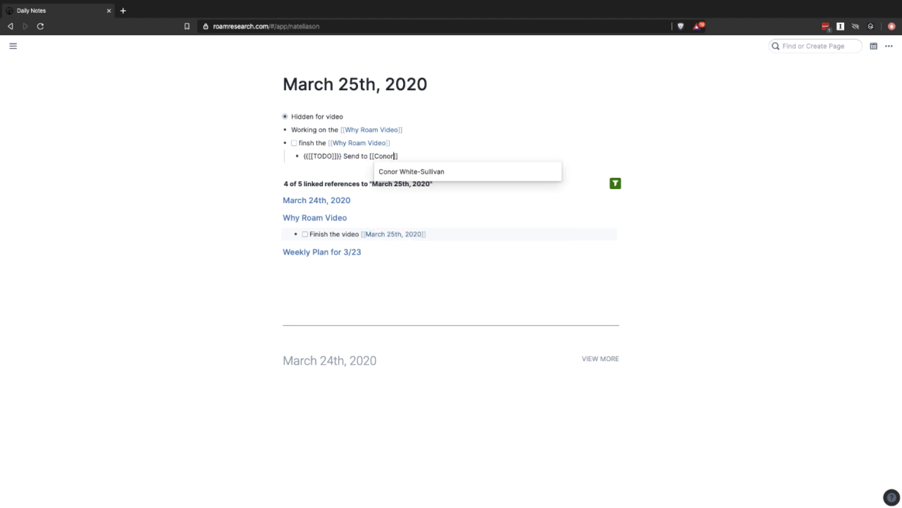
key("Return")
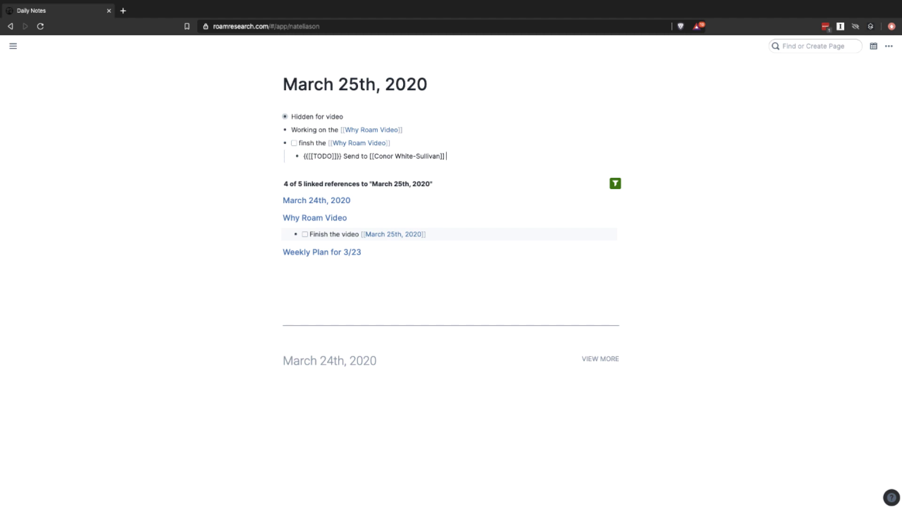
type("and [[David Pe")
key("Return")
key("Return")
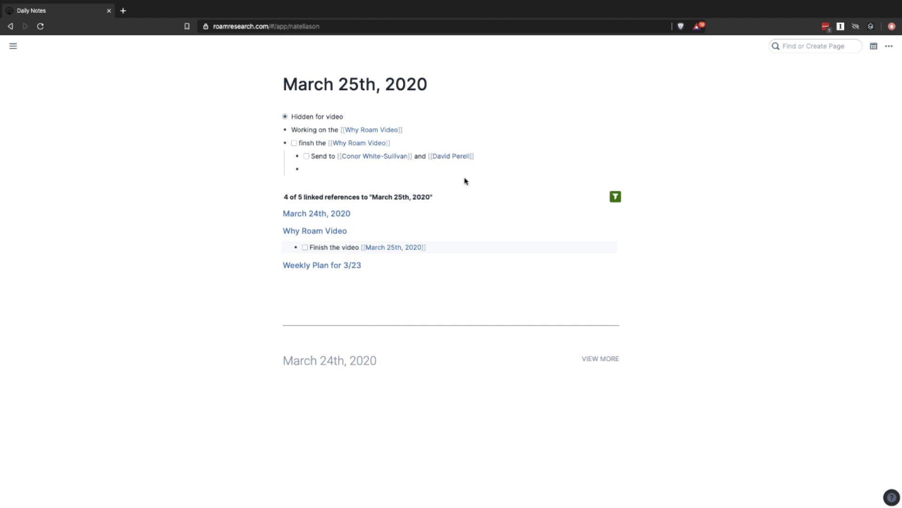
left_click(374, 156)
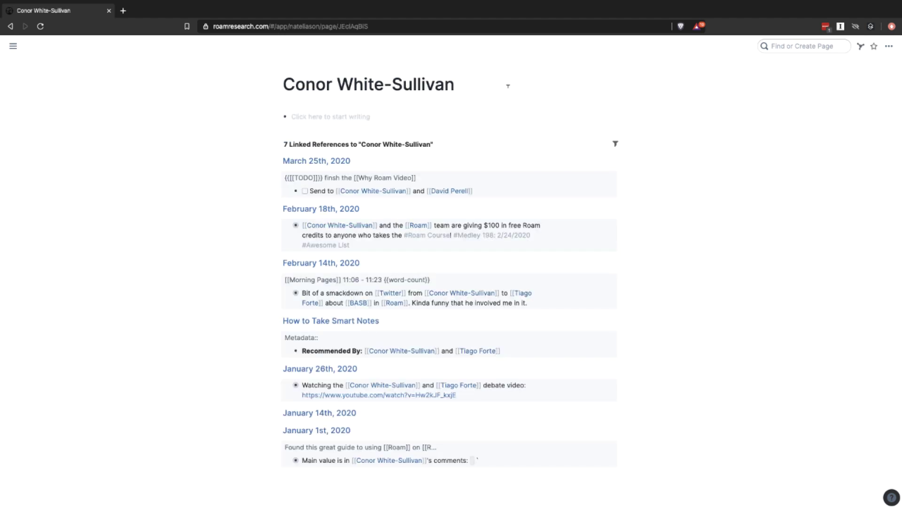
- Write the first person's Twitter handle on their empty page
left_click(340, 116)
type("Twitter: @Conaw")
key("Return")
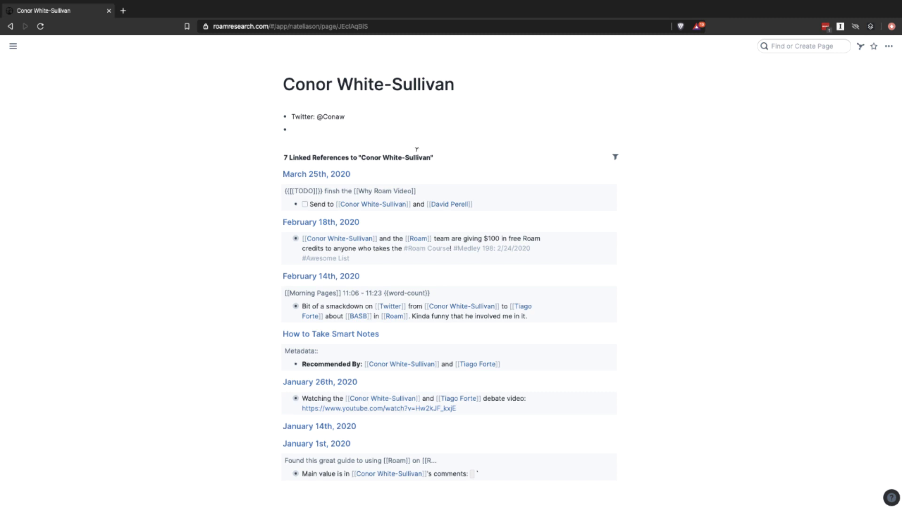
- Open the second person's page and follow their Wtf Happened in 1971? reference
left_click(456, 205)
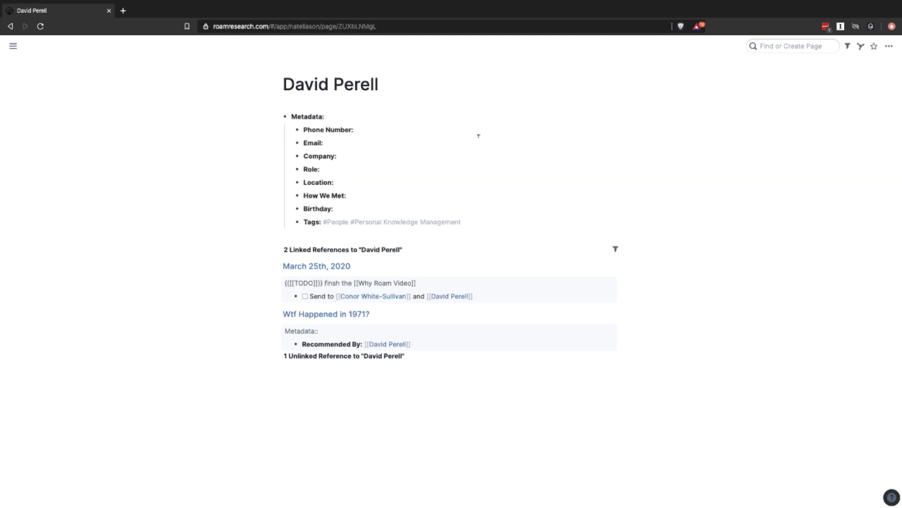
left_click_drag(319, 209, 286, 102)
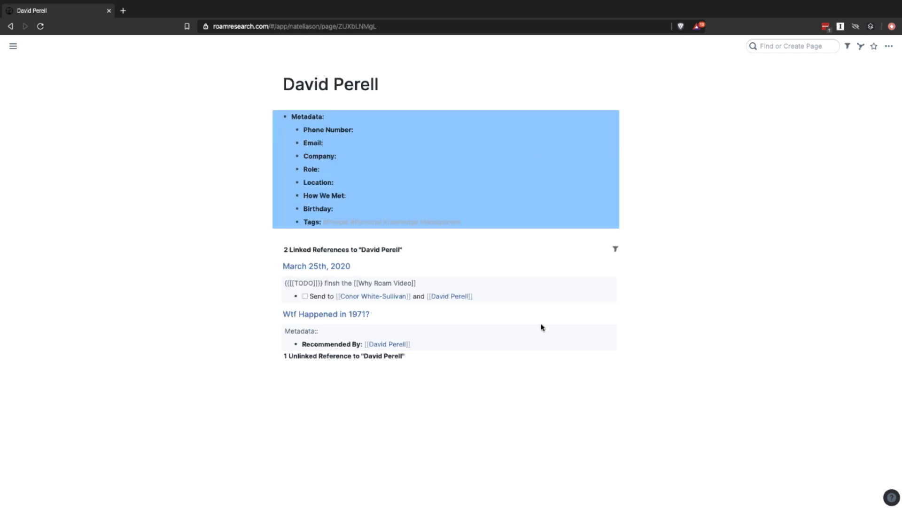
left_click(588, 417)
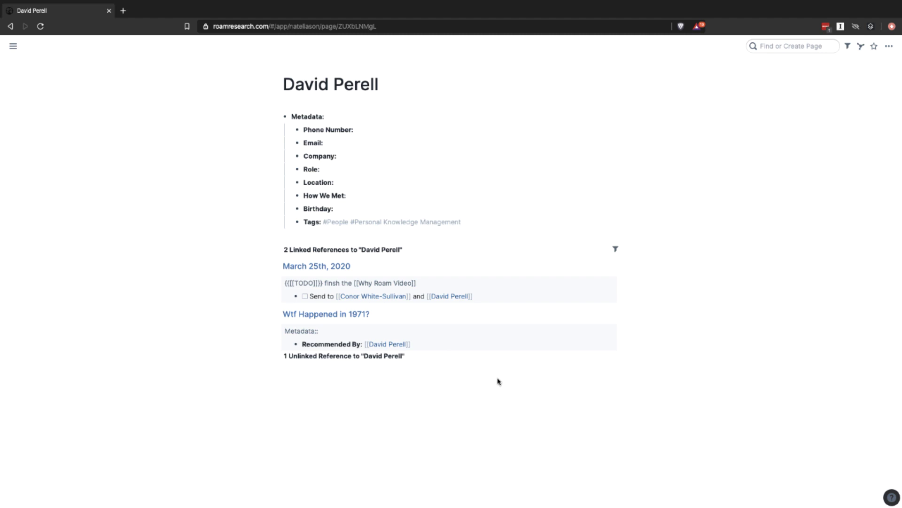
left_click(334, 315)
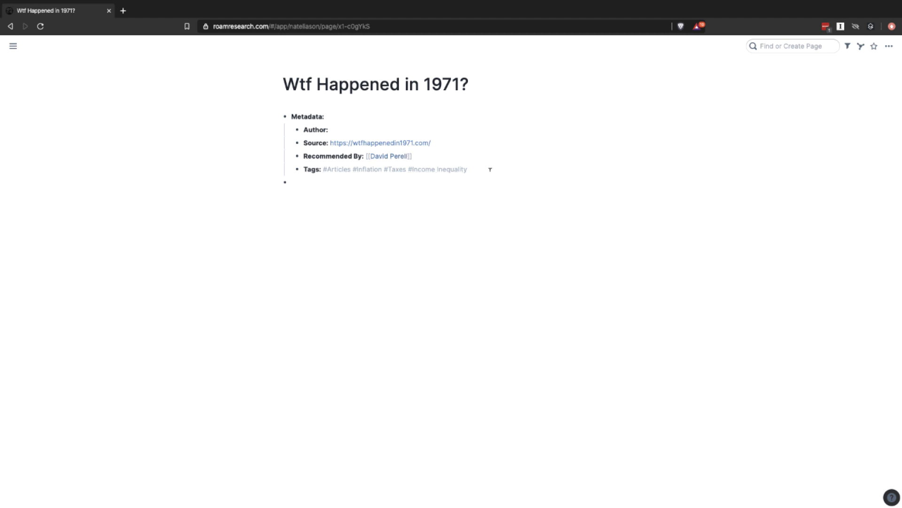
- Tag the 'Wtf Happened in 1971?' article with Medley 203: 3/30/2020 via #203
left_click(490, 170)
type("#20")
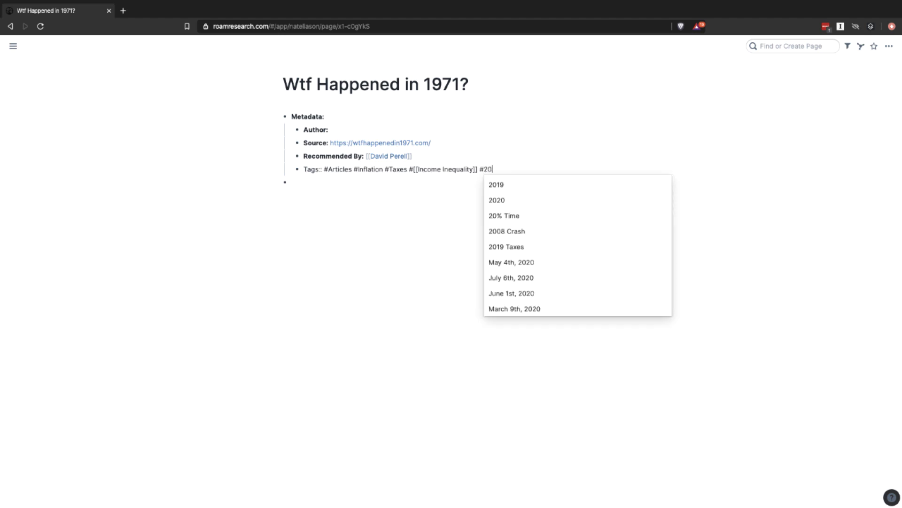
type("3:")
key("Return")
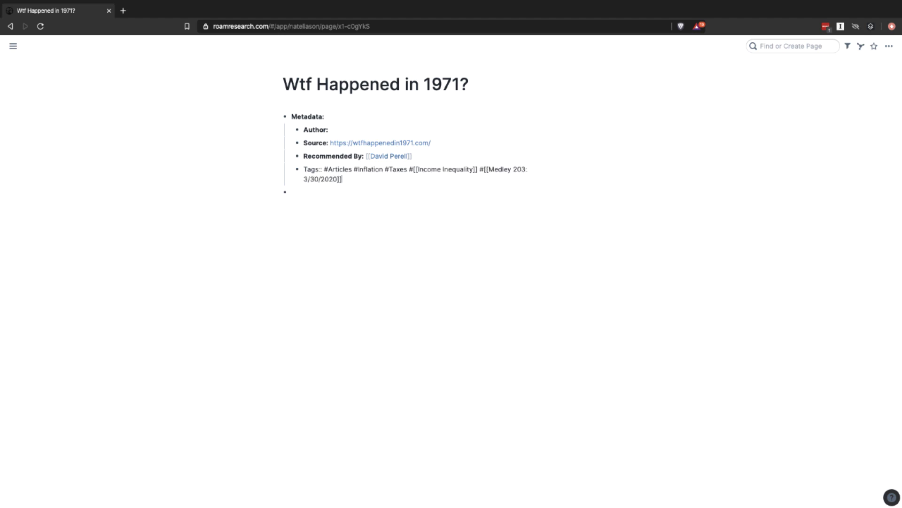
left_click(410, 192)
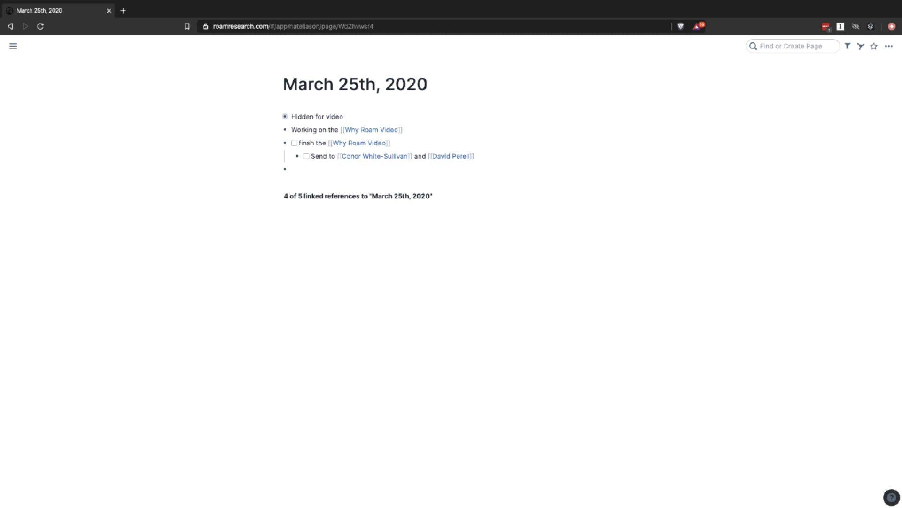
- Link Medley 202: 3/23/2020 in the note and open that page
type("[[202:")
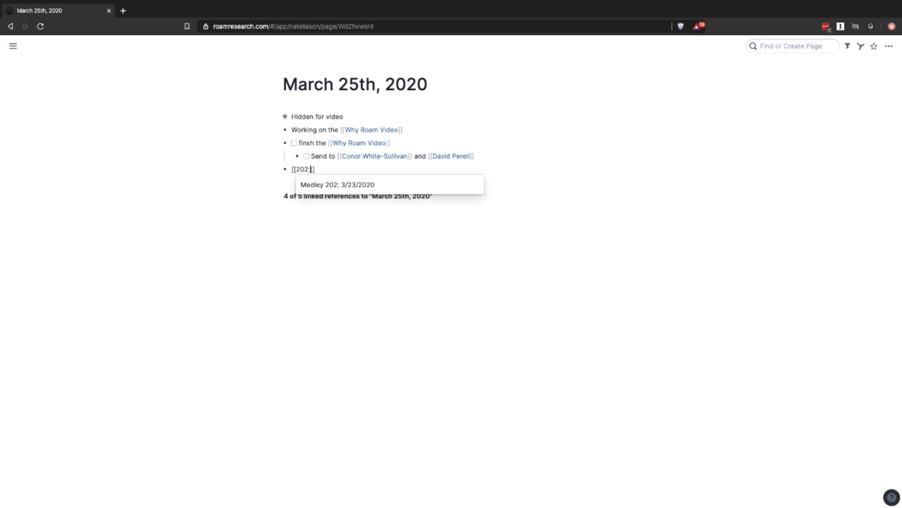
key("Return")
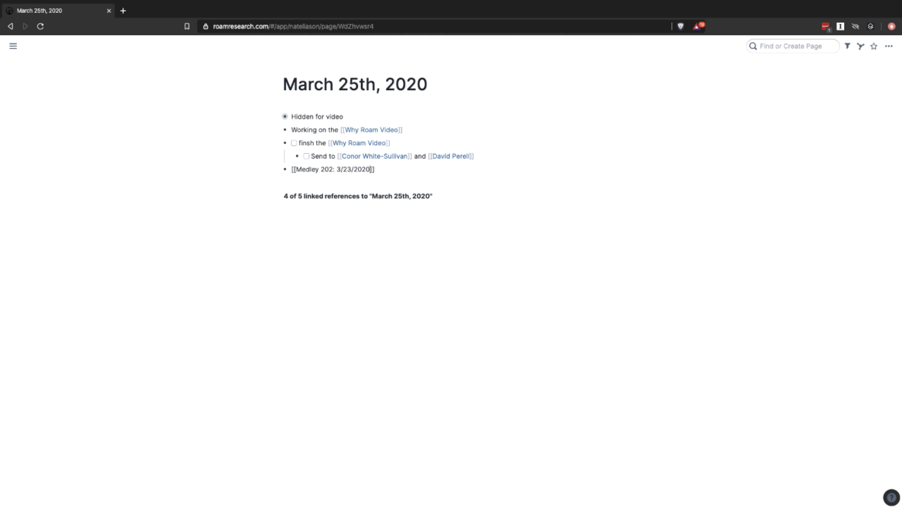
left_click(330, 169)
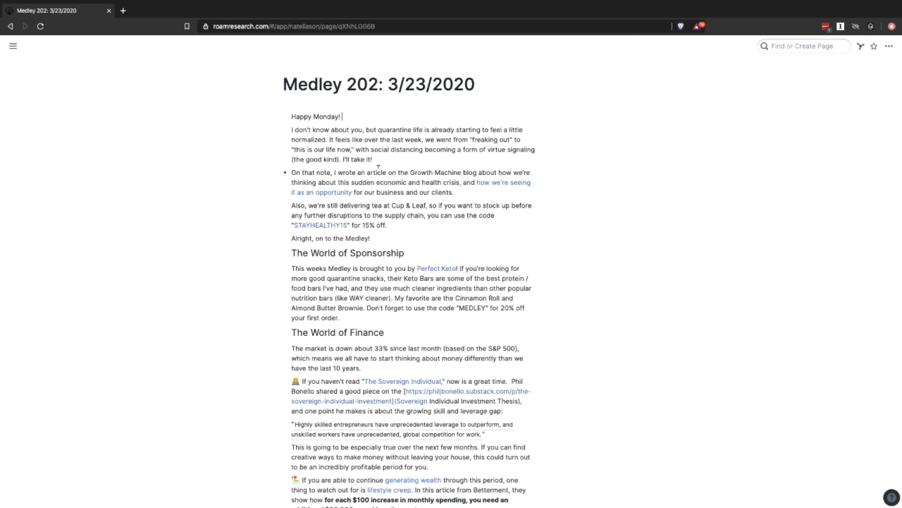
- Inspect the raw markup of the Perfect Keto and STAYHEALTHY15 paragraphs, then browse down toward Finance
left_click_drag(373, 150, 378, 369)
left_click(399, 291)
left_click(399, 203)
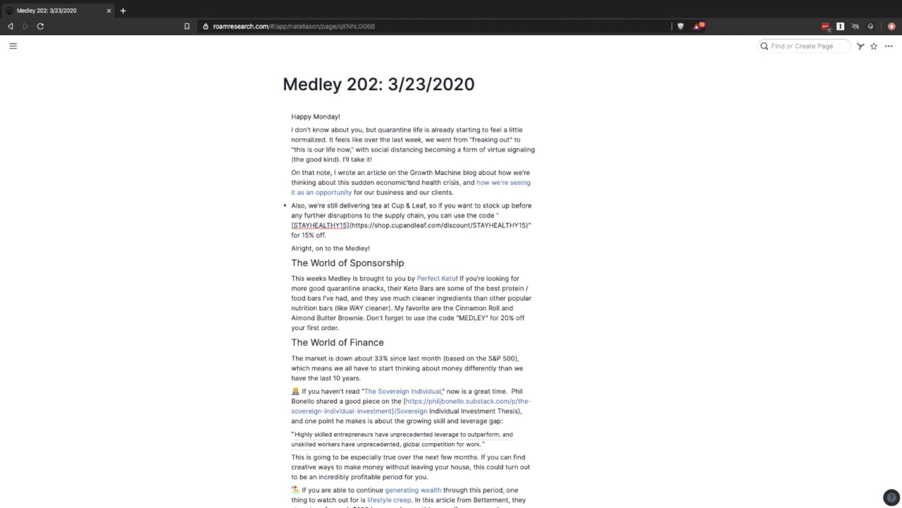
left_click(440, 136)
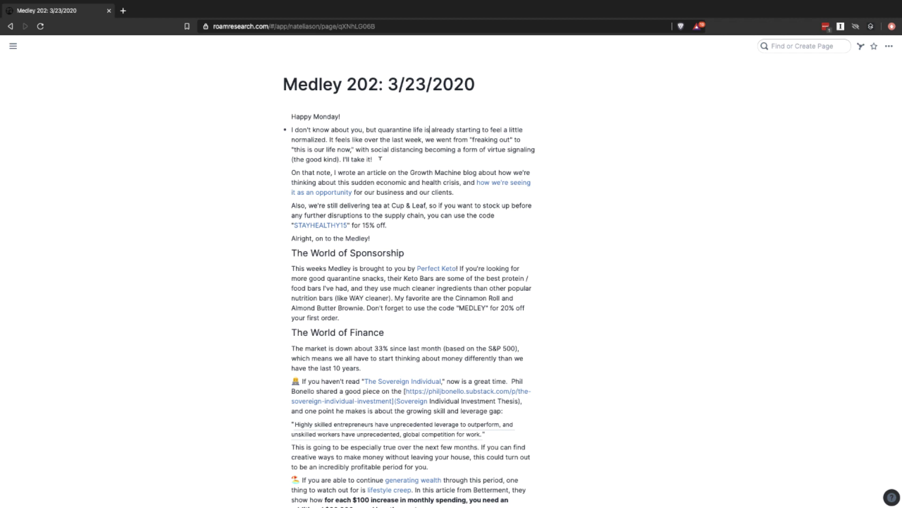
scroll(403, 153, "down", 2)
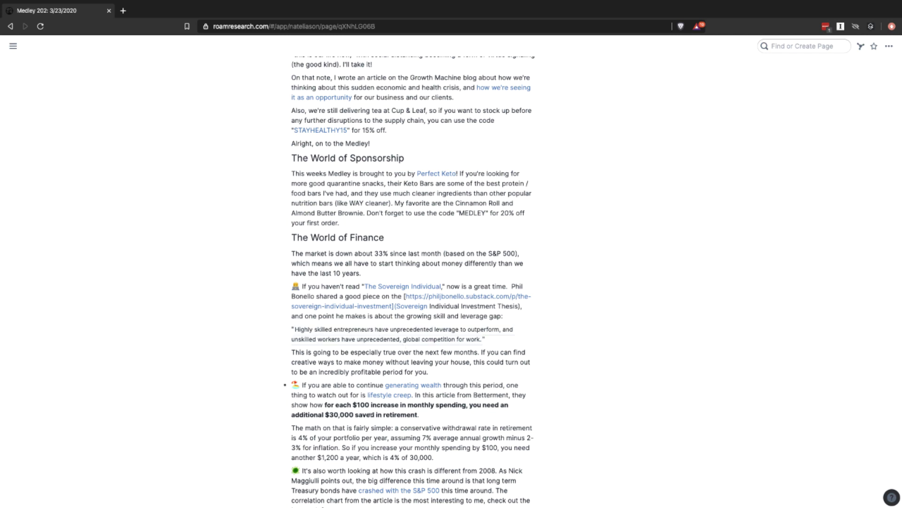
scroll(321, 339, "down", 4)
scroll(347, 252, "up", 2)
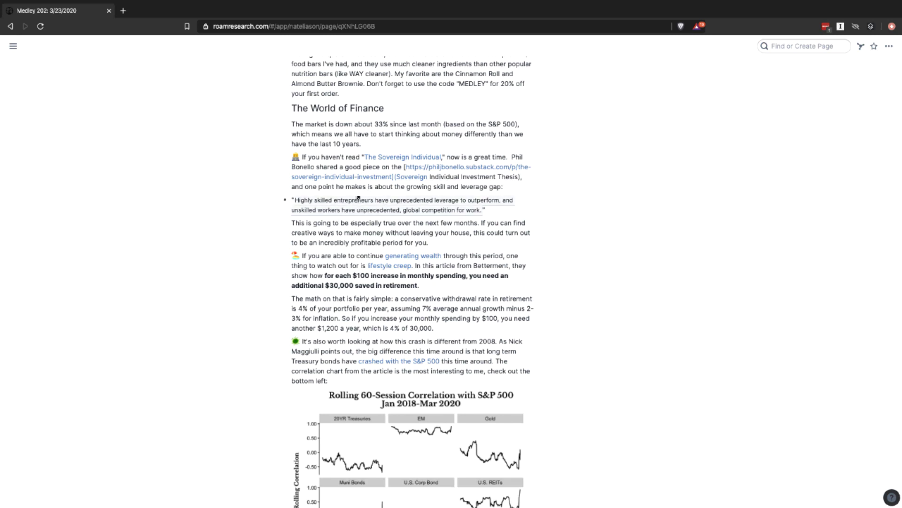
- Open the quote's block outline and The Sovereign Individual Investment Thesis page in the sidebar
left_click(359, 200, "shift")
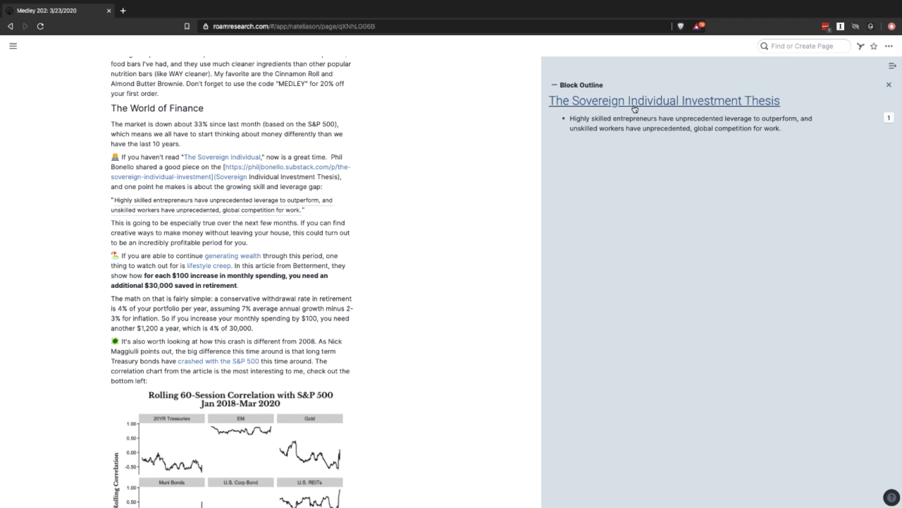
left_click(638, 109, "shift")
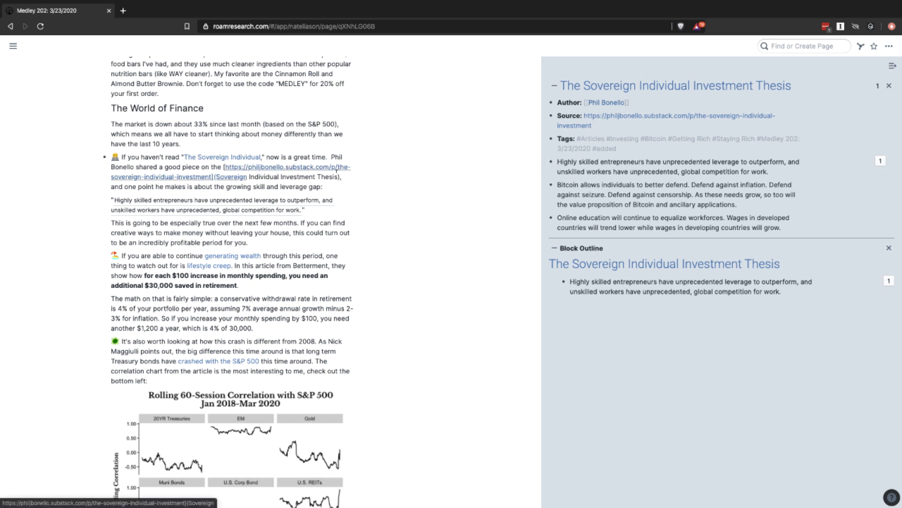
left_click(334, 212)
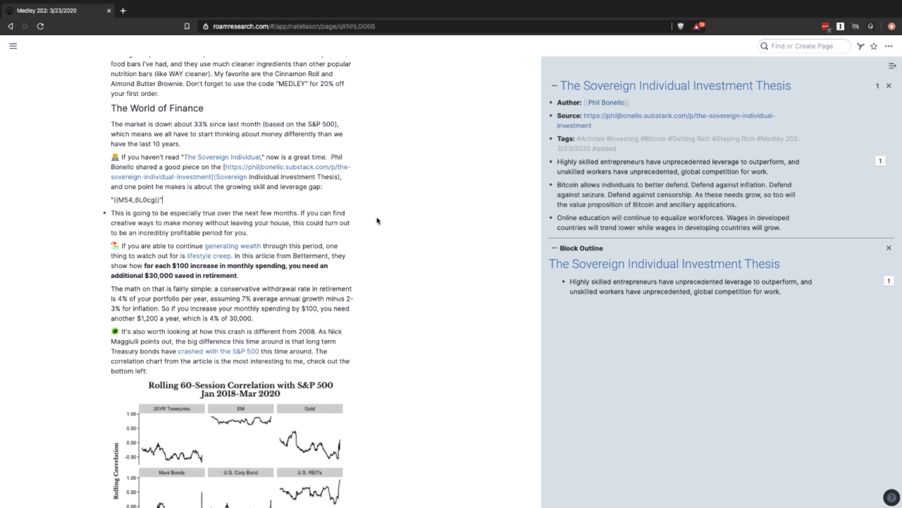
left_click(415, 271)
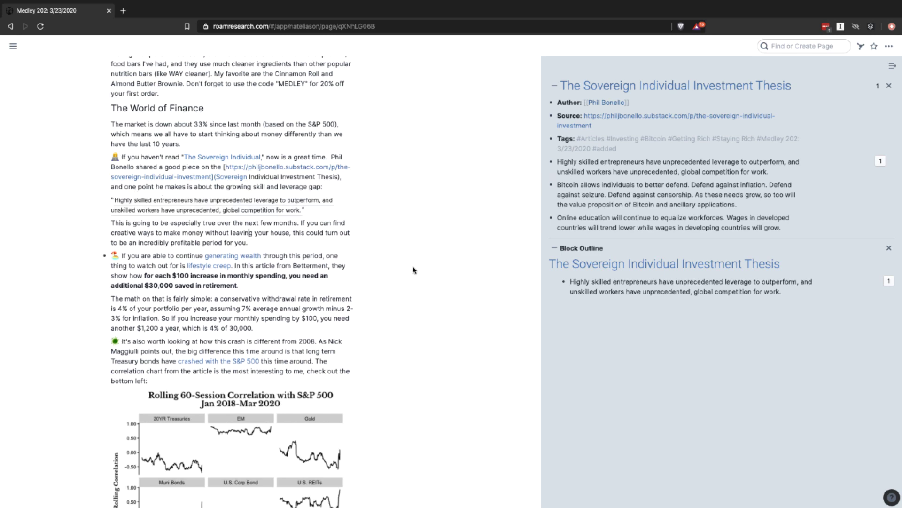
- Scroll through the Medley 202 newsletter, then return to its top
scroll(321, 206, "down", 3)
scroll(319, 207, "up", 5)
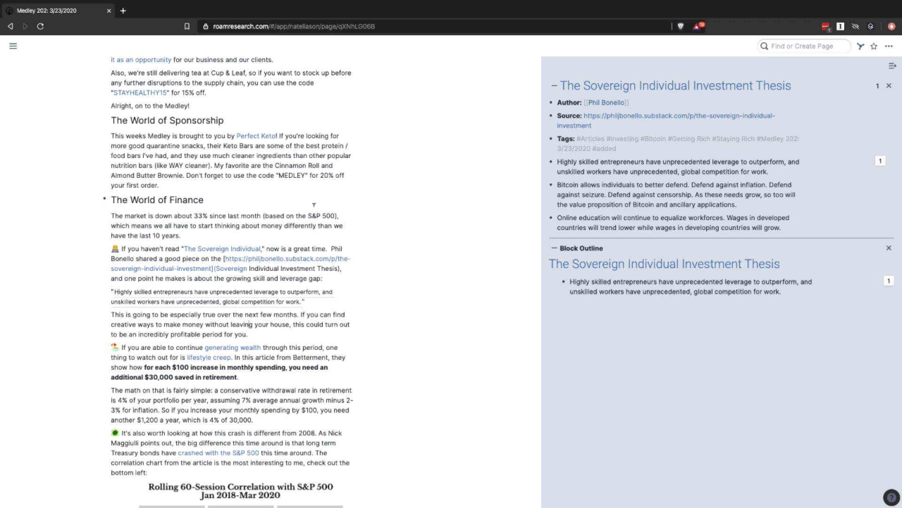
scroll(314, 205, "down", 10)
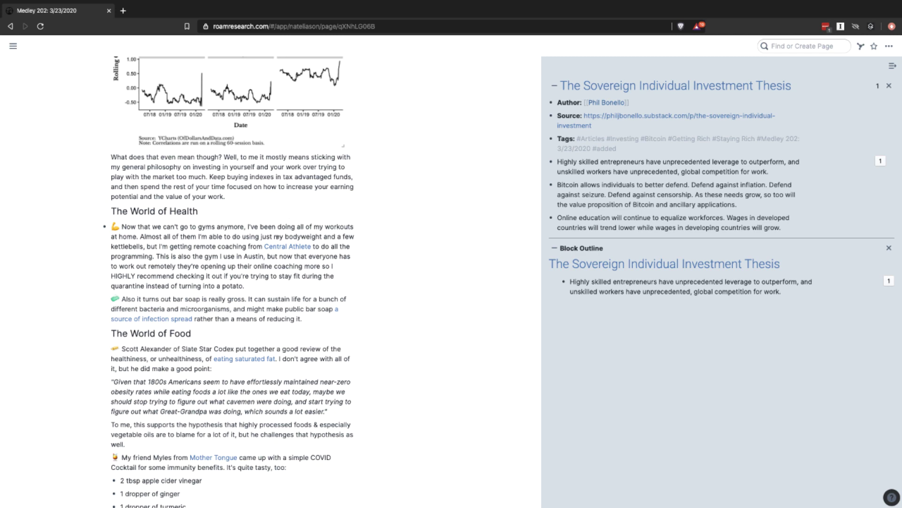
scroll(261, 227, "down", 7)
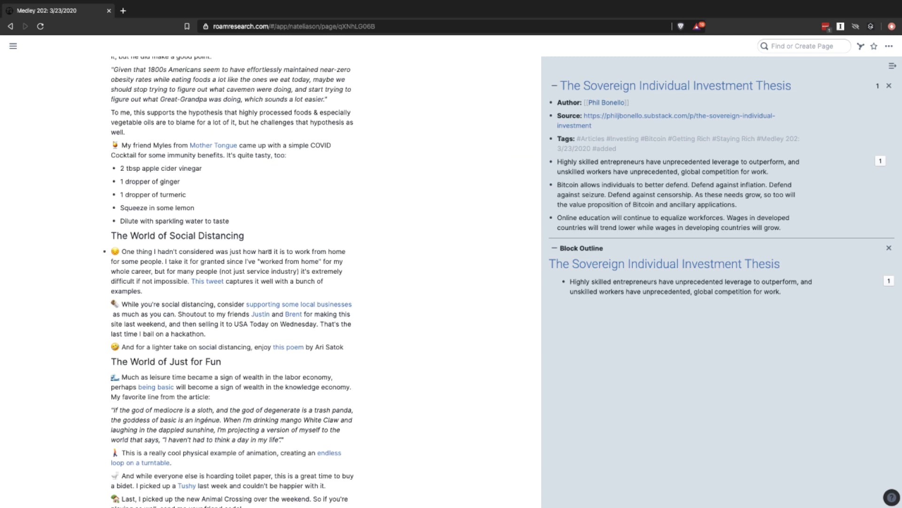
scroll(270, 252, "down", 5)
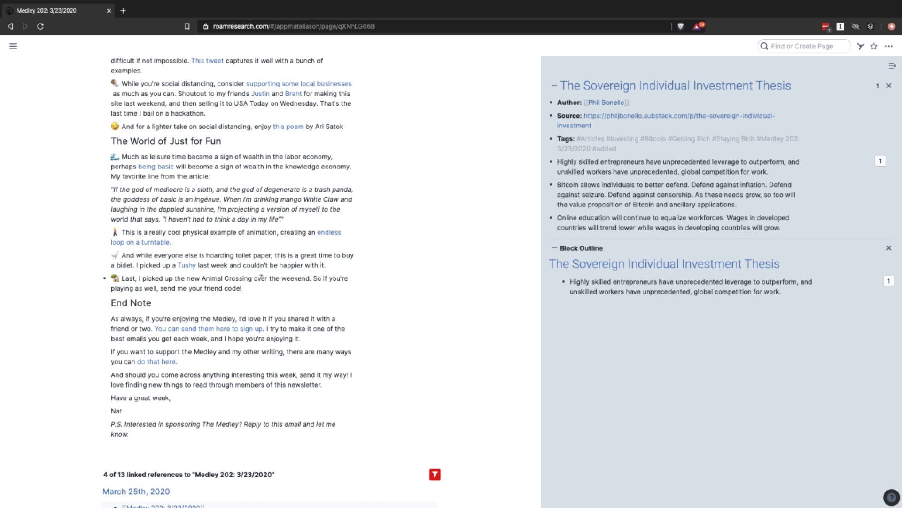
scroll(262, 276, "up", 1)
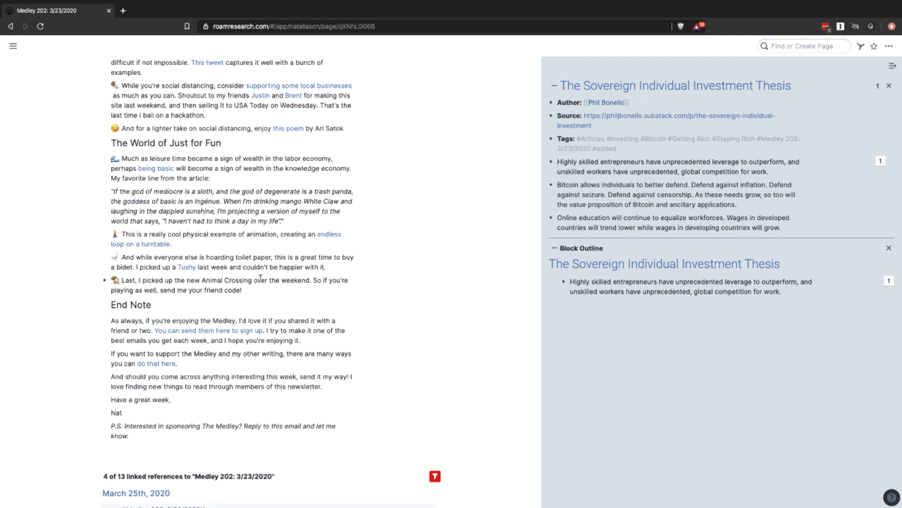
scroll(260, 277, "up", 15)
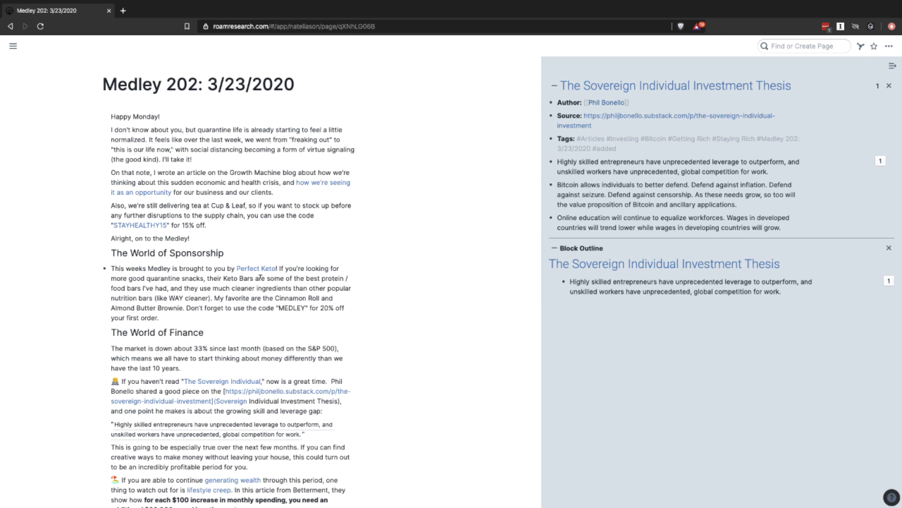
scroll(260, 277, "down", 15)
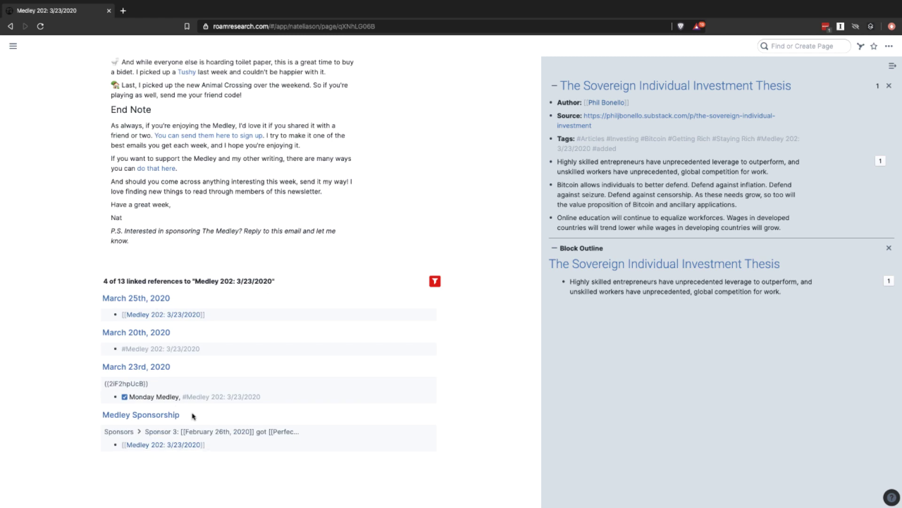
left_click(188, 315)
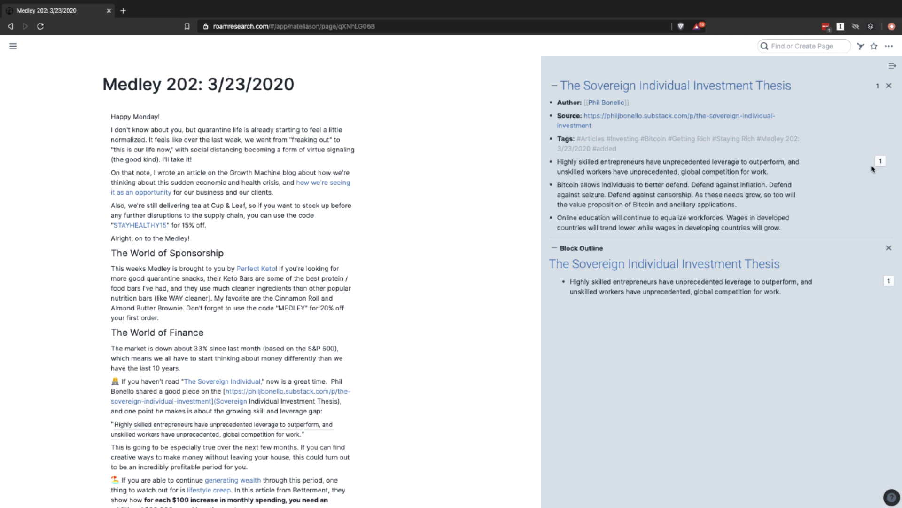
- Open The Sovereign Individual Investment Thesis page fully and close both sidebar windows
left_click(659, 87)
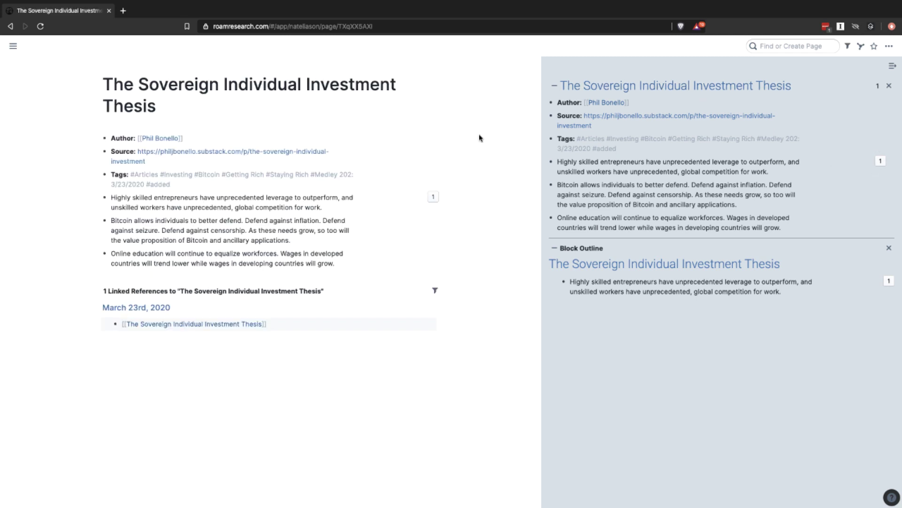
left_click(889, 86)
left_click(889, 86)
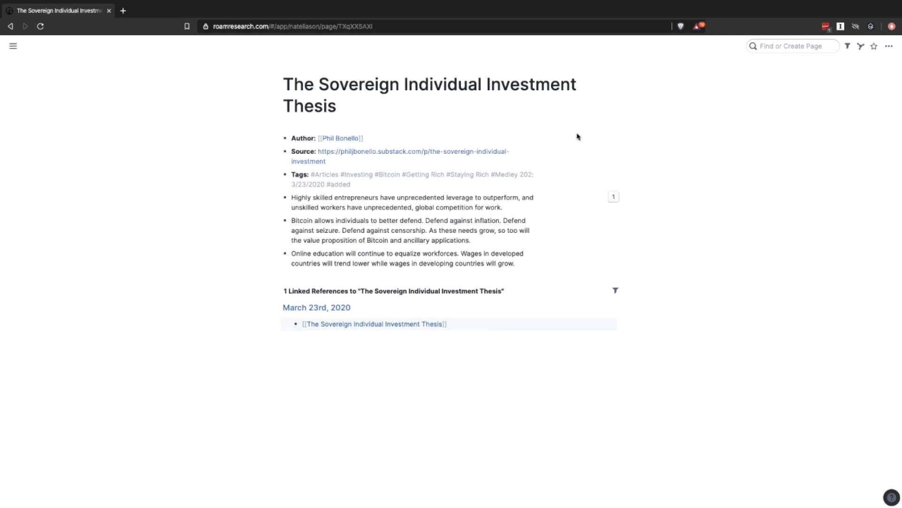
- Check where the 'Highly skilled entrepreneurs' quote is mentioned, then close the side panel
left_click(614, 197, "shift")
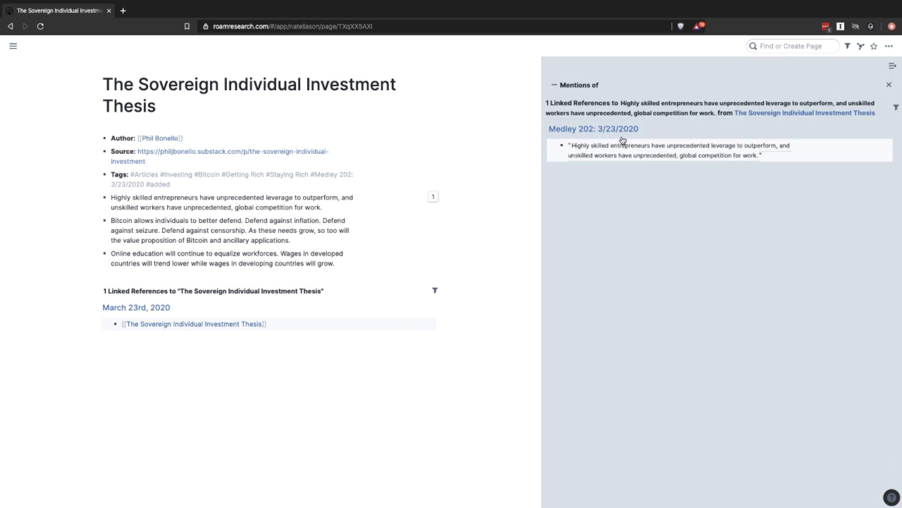
left_click(617, 136)
scroll(662, 148, "down", 20)
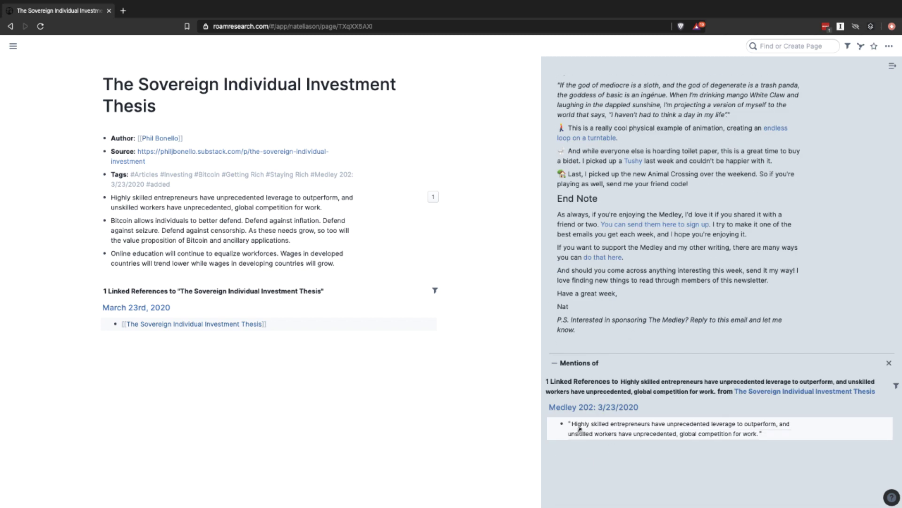
left_click(889, 362)
scroll(856, 278, "up", 20)
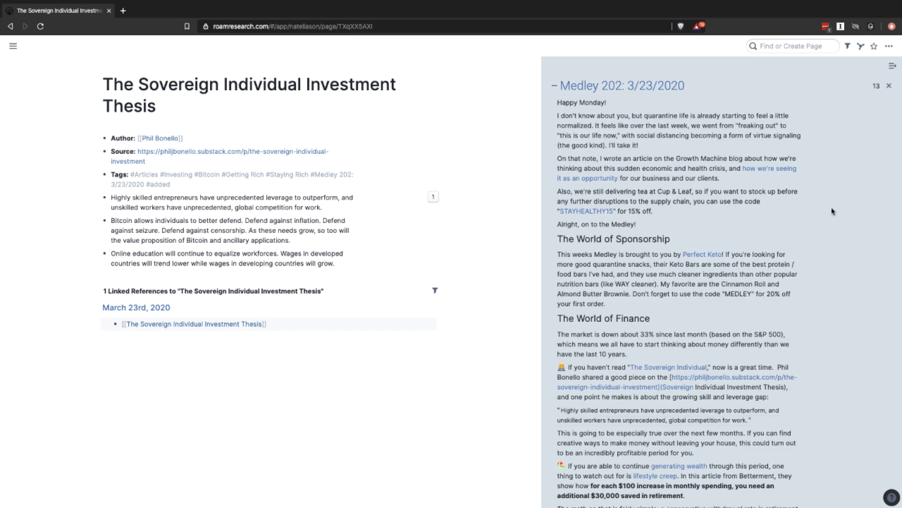
left_click(888, 86)
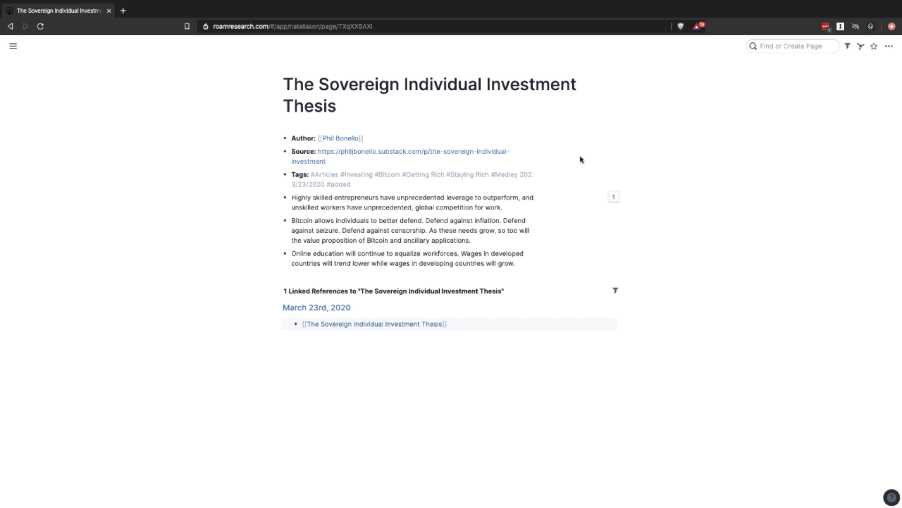
- Go back to March 25th, 2020 and add an empty bullet below the Medley 202 link
key("alt+Left")
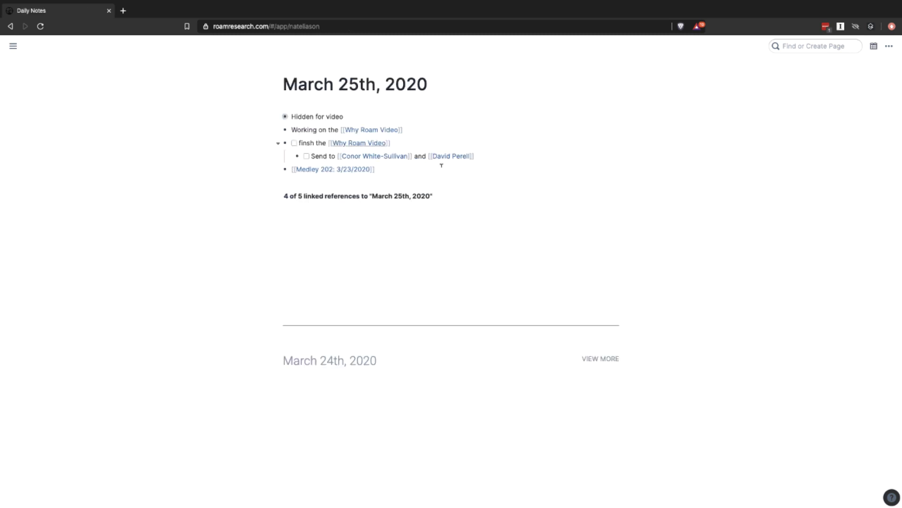
left_click(430, 171)
key("Return")
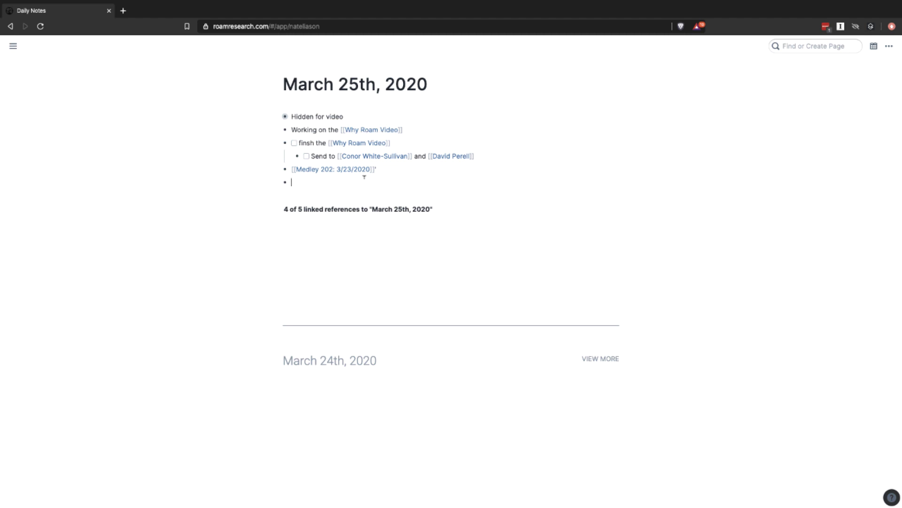
- Add the author's Roam blog URL and course site URL on separate bullets
key("Return")
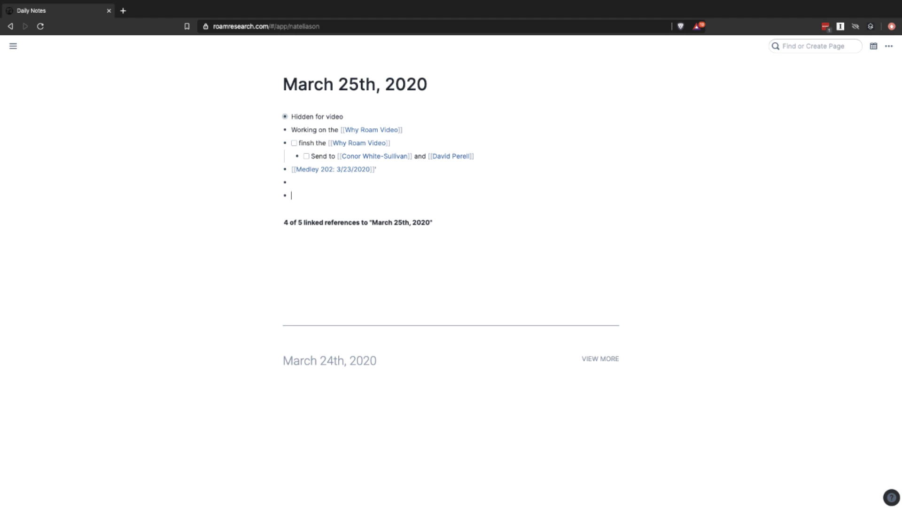
type("nateliason.com/blog/roam")
key("Return")
type("learn.nateliason.com")
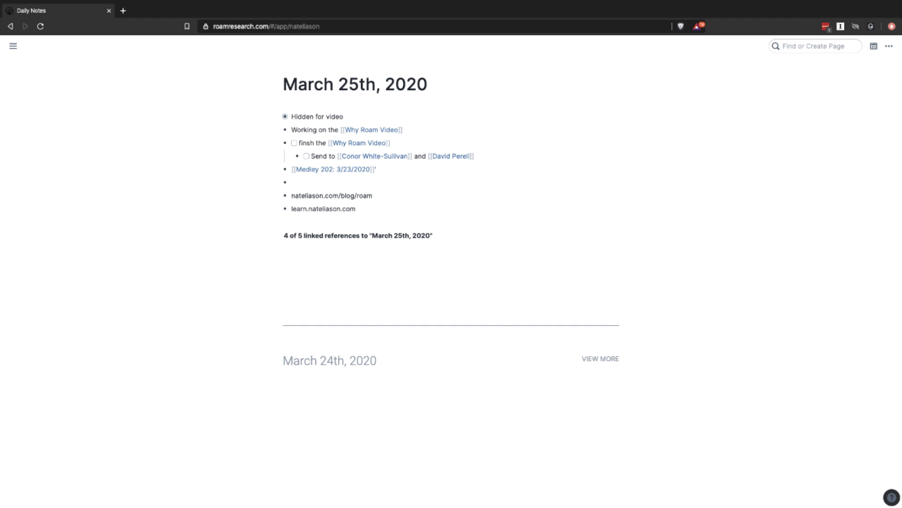
- Add two Twitter handles, each on its own bullet
key("Return")
type("@nateliason")
key("Return")
type("@")
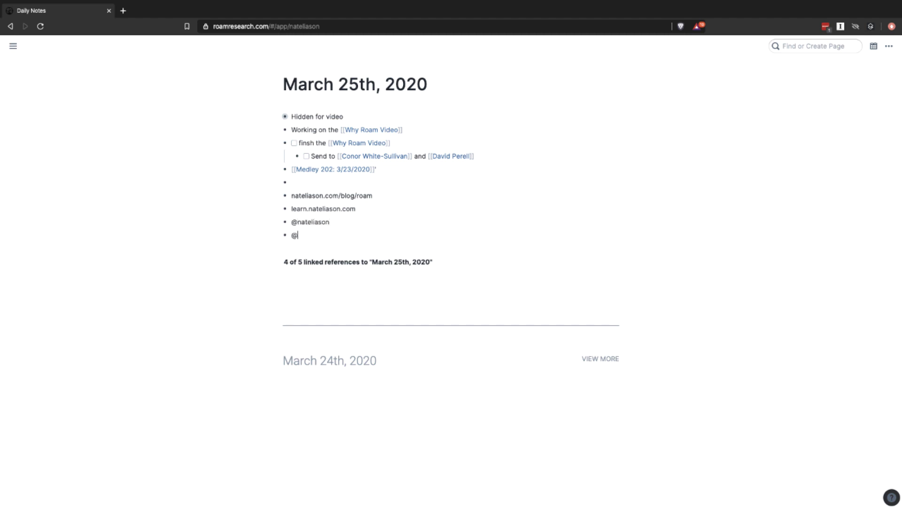
type("conaw")
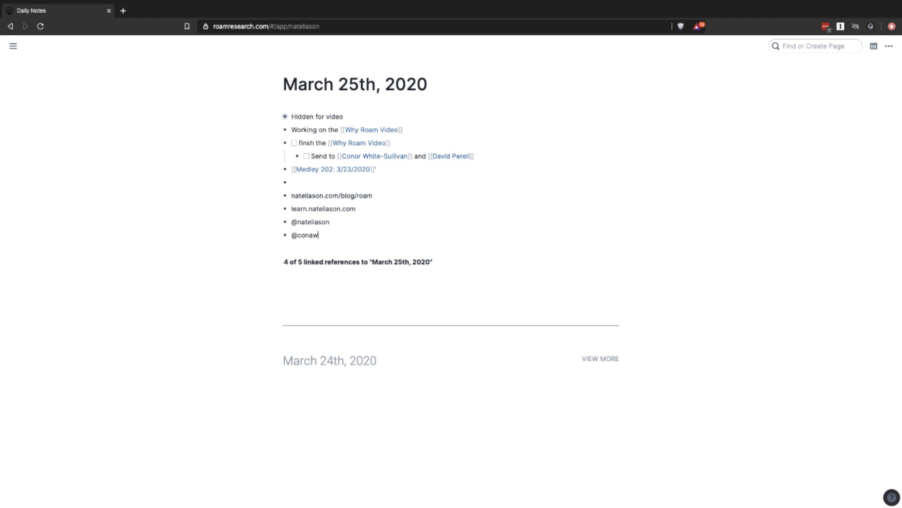